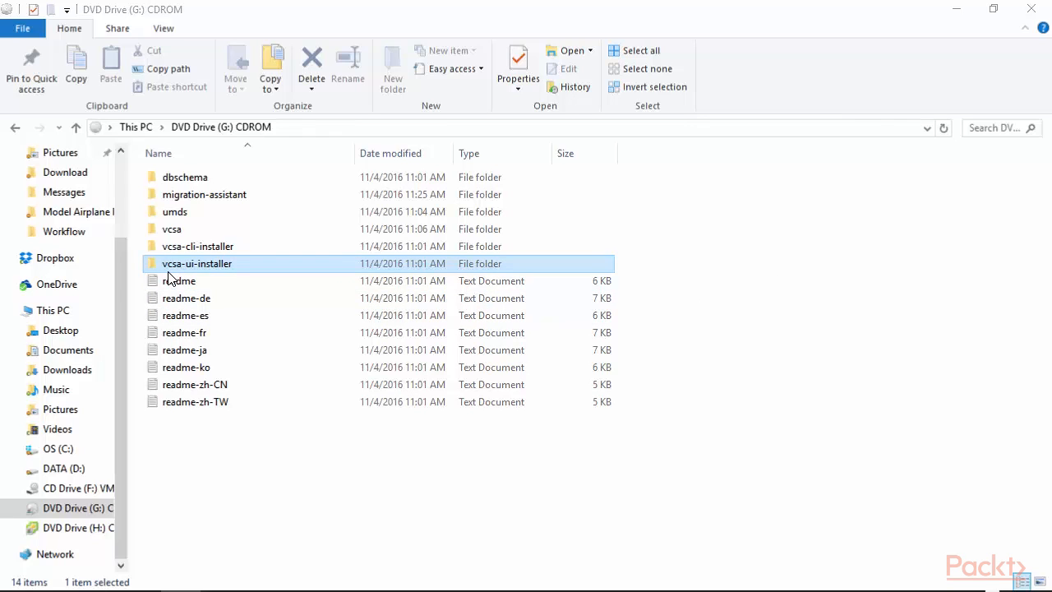
- Run installer.exe from the vcsa-ui-installer\win32 folder to launch the vCenter Server Appliance 6.5 Installer
{"action": "double_click", "coordinate": [196, 264]}
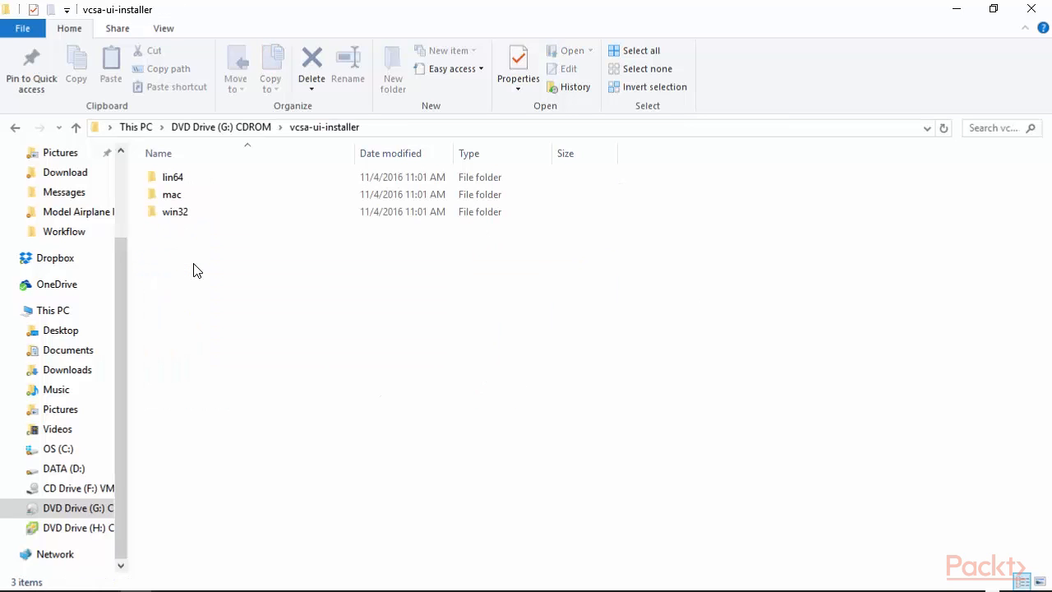
{"action": "double_click", "coordinate": [179, 213]}
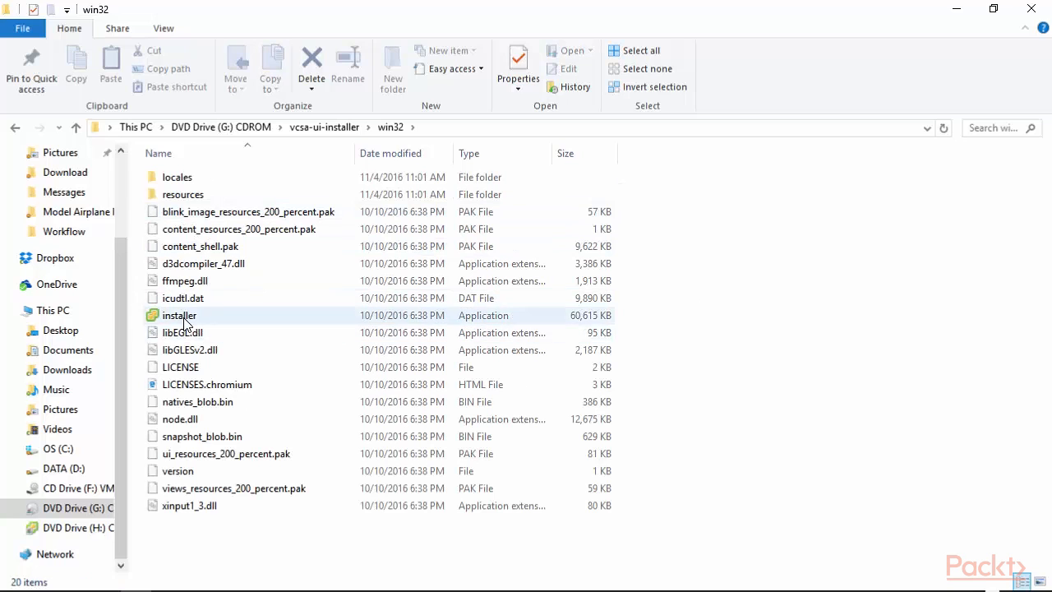
{"action": "double_click", "coordinate": [184, 321]}
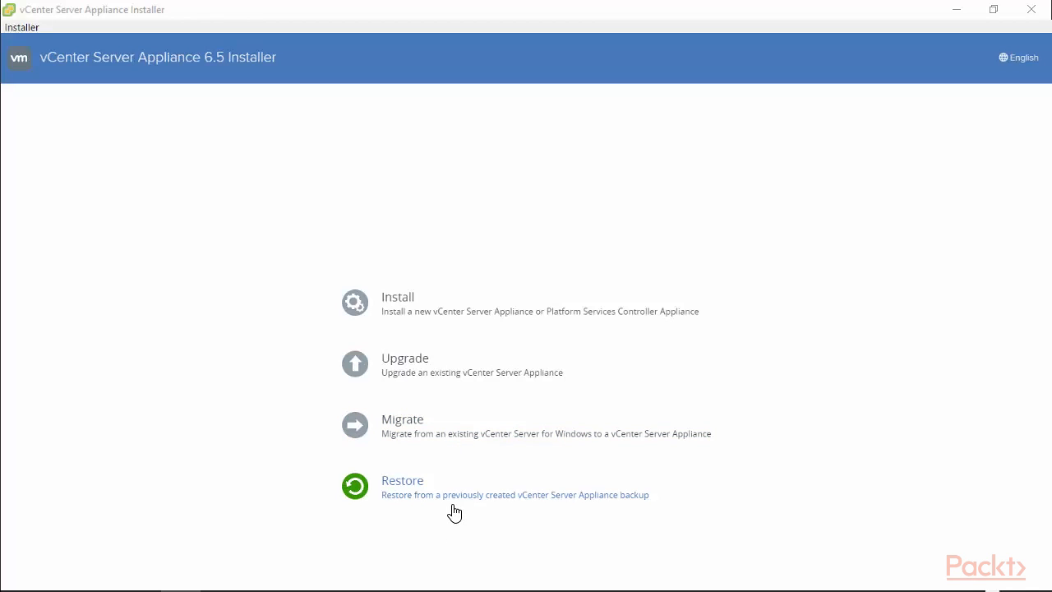
- Choose Upgrade, get past the Introduction, and accept the license agreement terms
{"action": "left_click", "coordinate": [455, 376]}
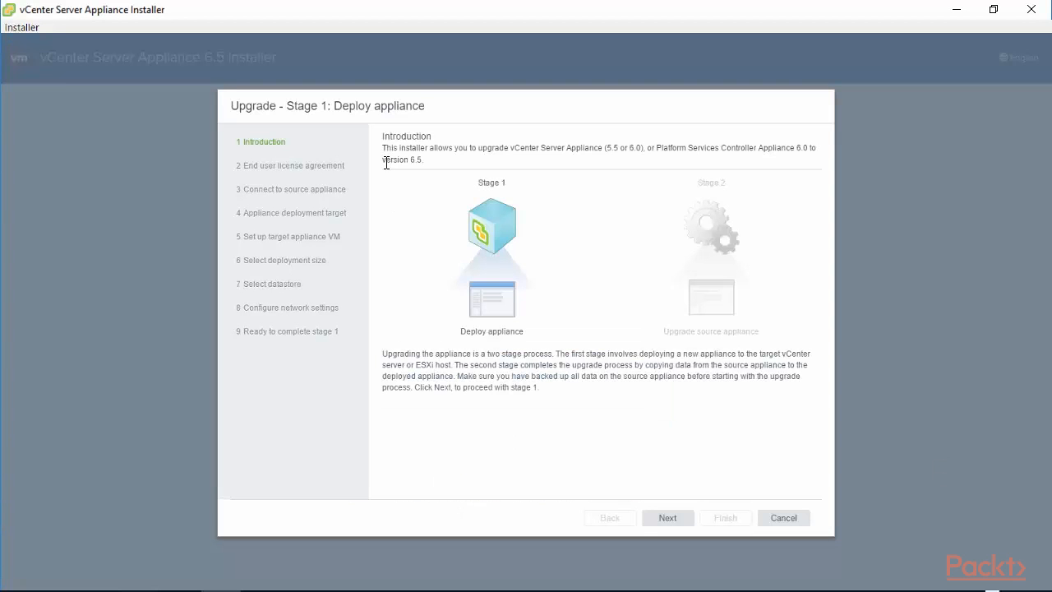
{"action": "left_click_drag", "start_coordinate": [383, 148], "coordinate": [445, 170]}
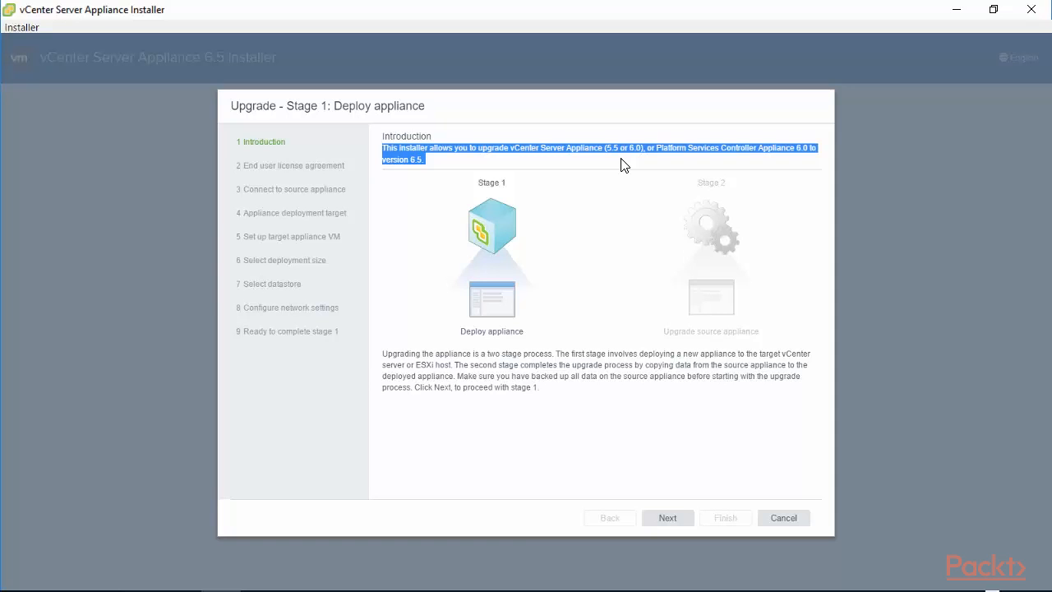
{"action": "left_click", "coordinate": [668, 521]}
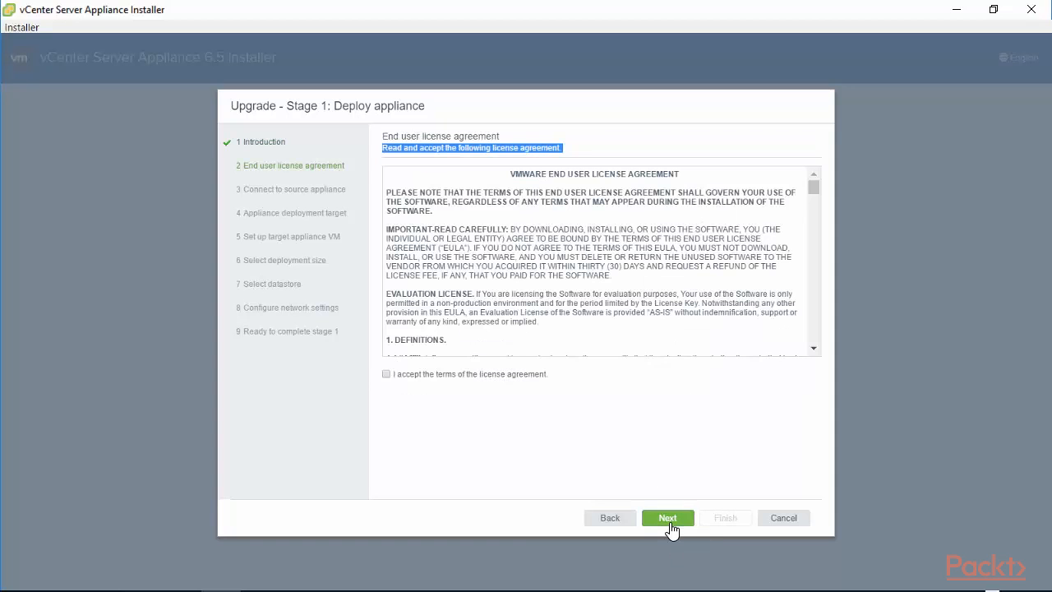
{"action": "left_click", "coordinate": [387, 374]}
{"action": "left_click", "coordinate": [667, 518]}
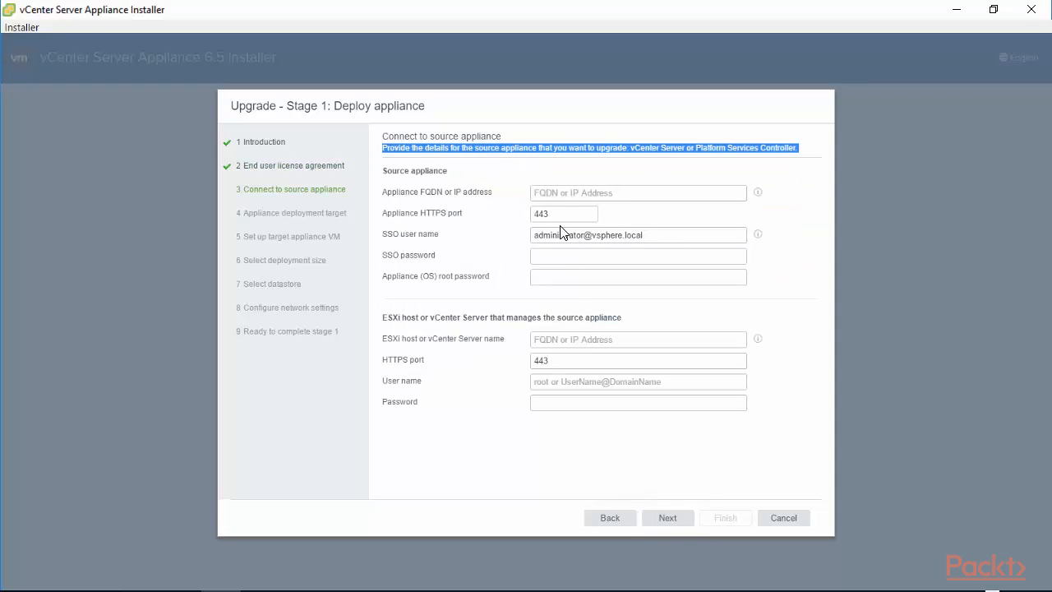
- Enter source appliance 192.168.0.210 with the packtpub.local SSO user, SSO password and root password
{"action": "left_click", "coordinate": [558, 194]}
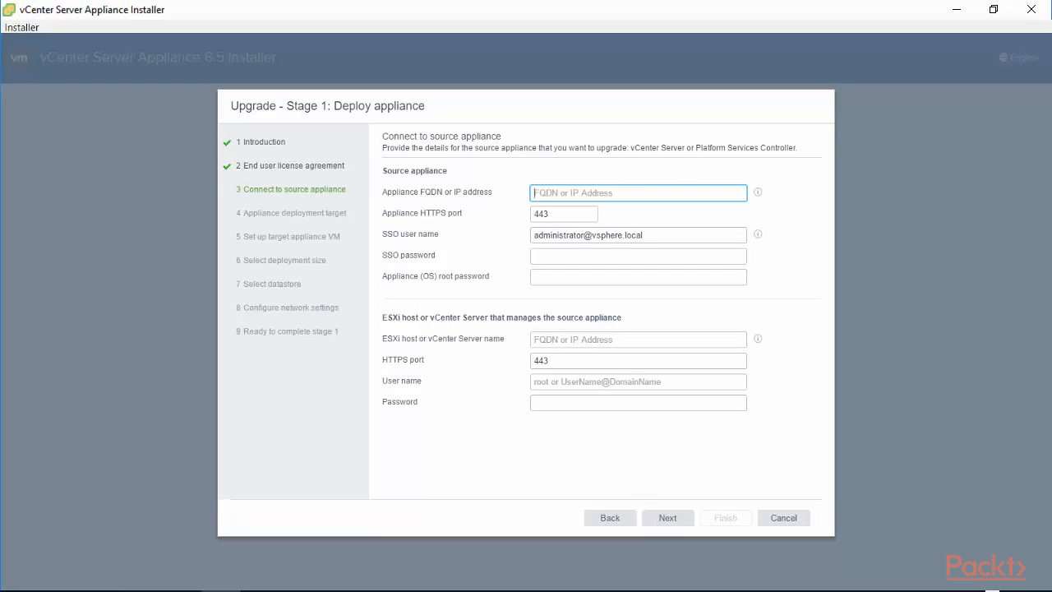
{"action": "type", "text": "192"}
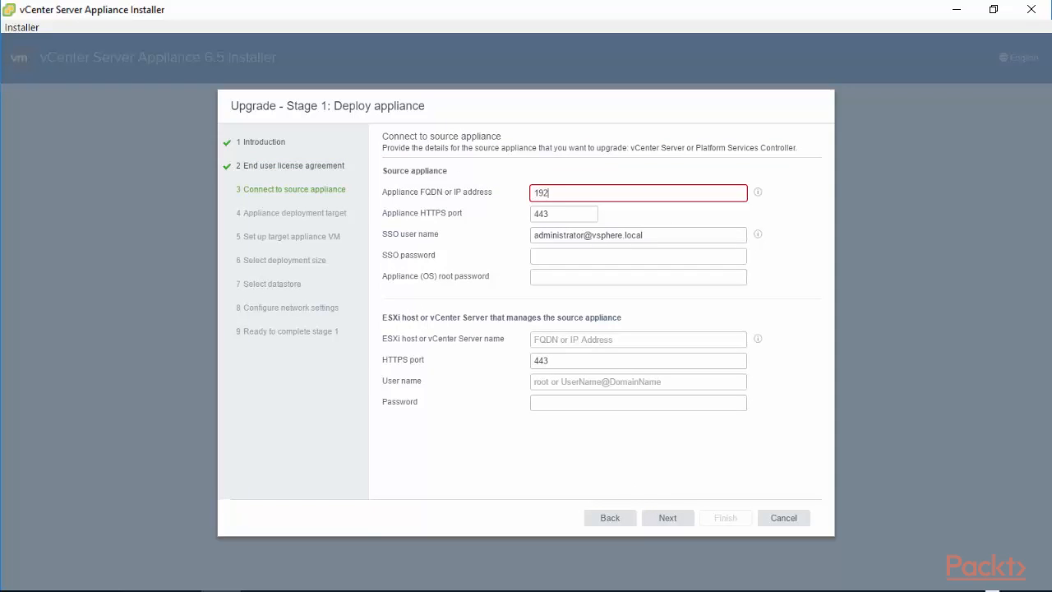
{"action": "type", "text": ".168.0.210"}
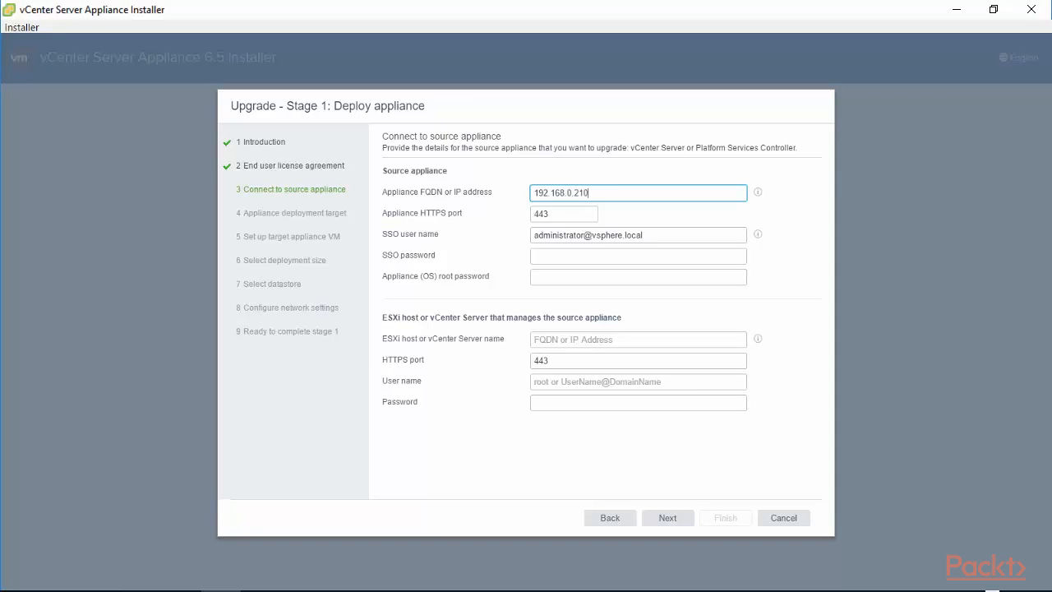
{"action": "left_click", "coordinate": [657, 236]}
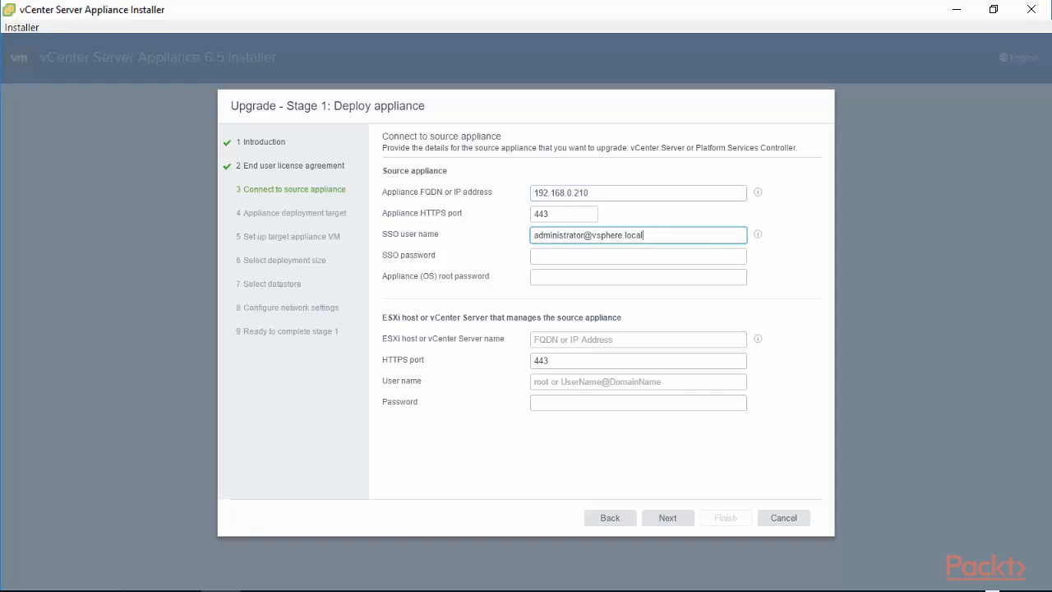
{"action": "key", "text": "BackSpace"}
{"action": "key", "text": "BackSpace"}
{"action": "key", "text": "BackSpace"}
{"action": "key", "text": "BackSpace"}
{"action": "key", "text": "BackSpace"}
{"action": "key", "text": "BackSpace"}
{"action": "key", "text": "BackSpace"}
{"action": "key", "text": "BackSpace"}
{"action": "key", "text": "BackSpace"}
{"action": "key", "text": "BackSpace"}
{"action": "key", "text": "BackSpace"}
{"action": "key", "text": "BackSpace"}
{"action": "type", "text": "packtpub.loca"}
{"action": "left_click", "coordinate": [602, 261]}
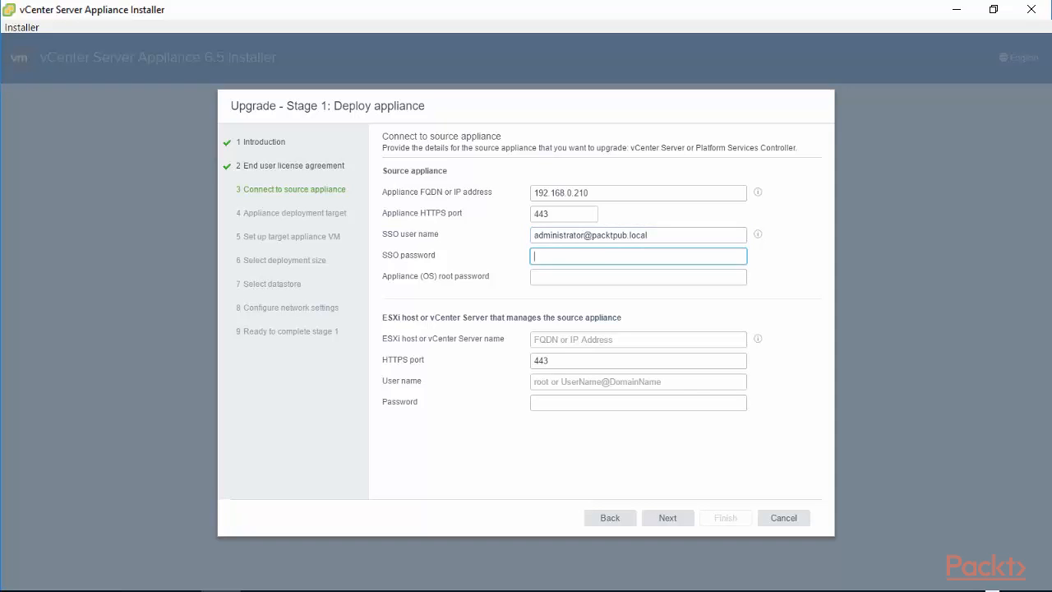
{"action": "type", "text": "••••••••"}
{"action": "left_click", "coordinate": [602, 277]}
{"action": "type", "text": "•••••"}
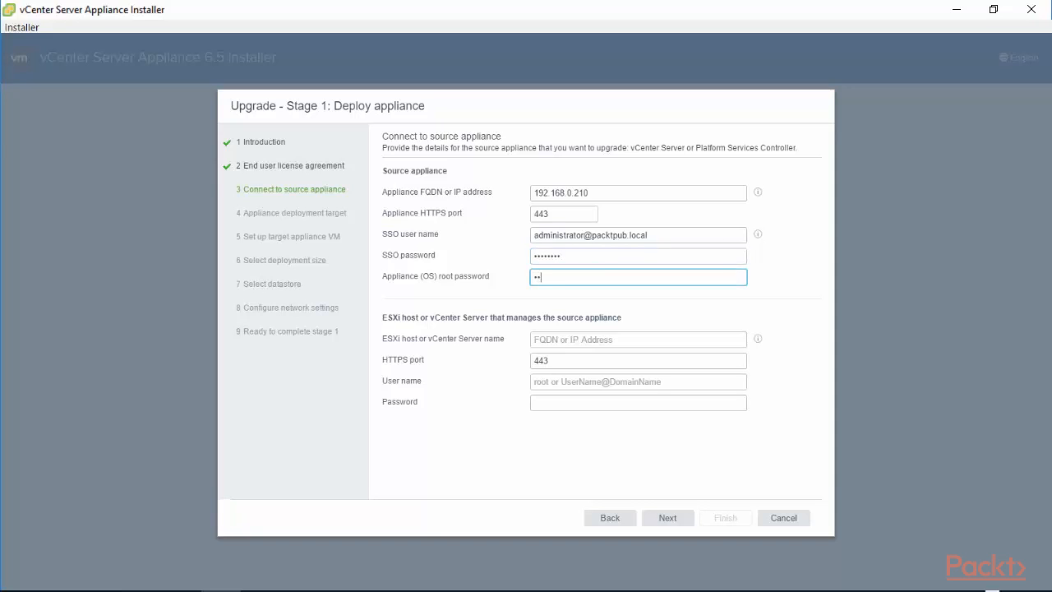
{"action": "type", "text": "•••"}
- Enter managing ESXi host 192.168.0.200 with user root and its password, accepting the certificate warning
{"action": "left_click", "coordinate": [584, 341]}
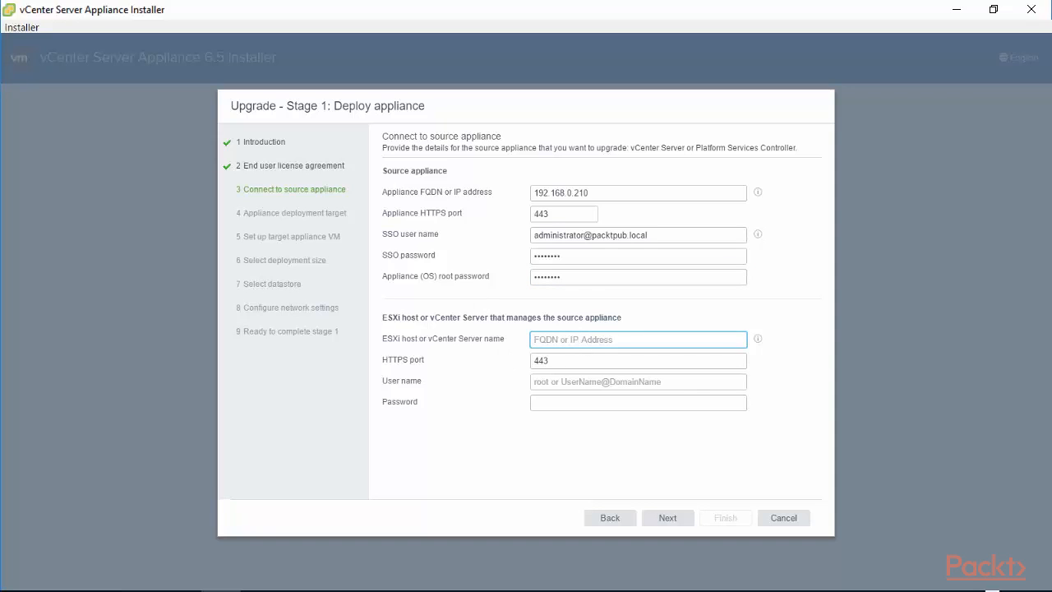
{"action": "type", "text": "192.1"}
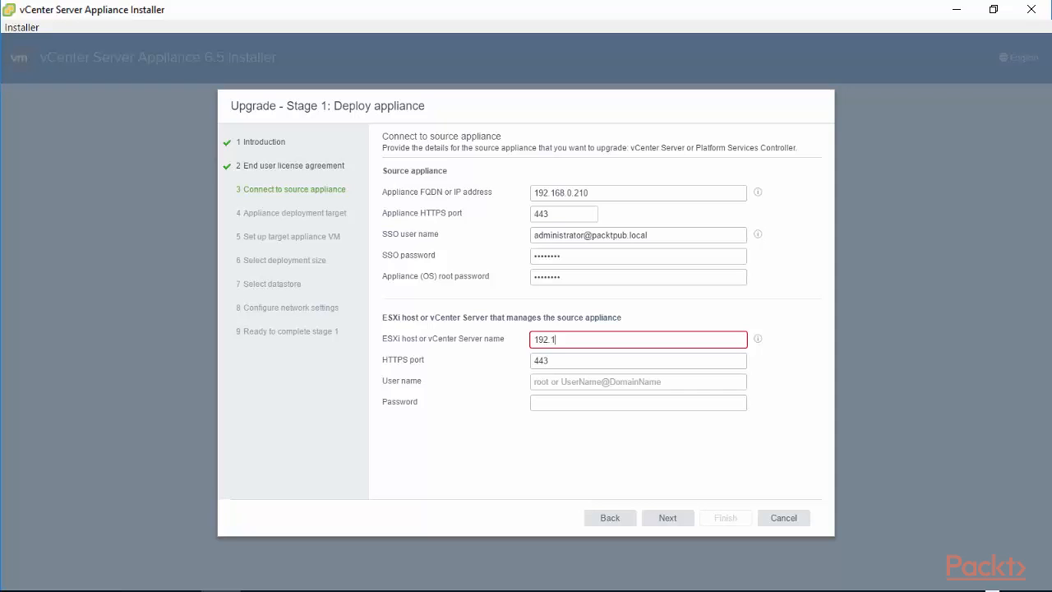
{"action": "type", "text": "68.0.200"}
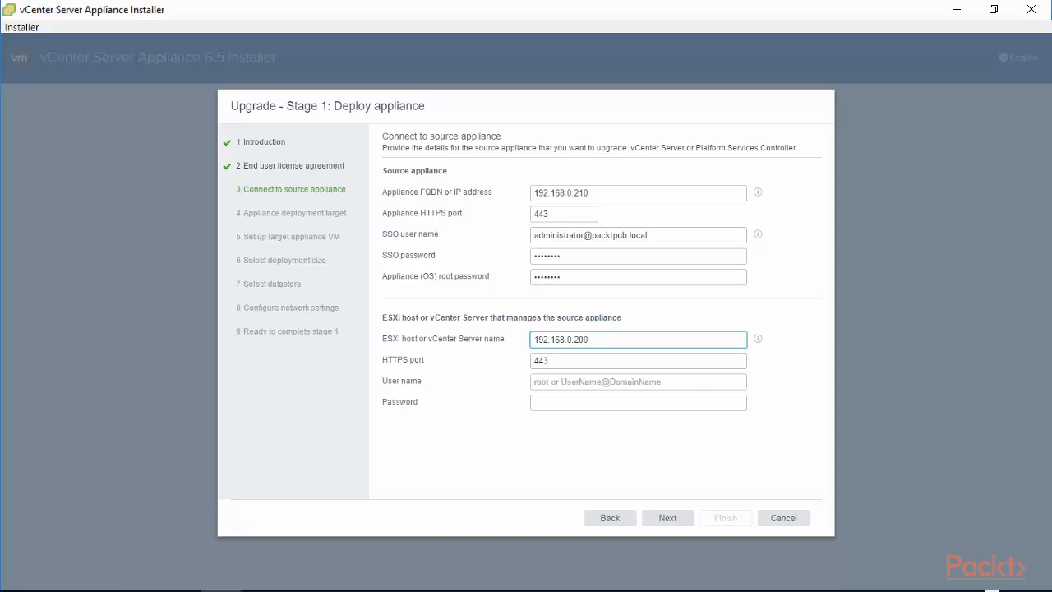
{"action": "left_click", "coordinate": [557, 383]}
{"action": "type", "text": "oot"}
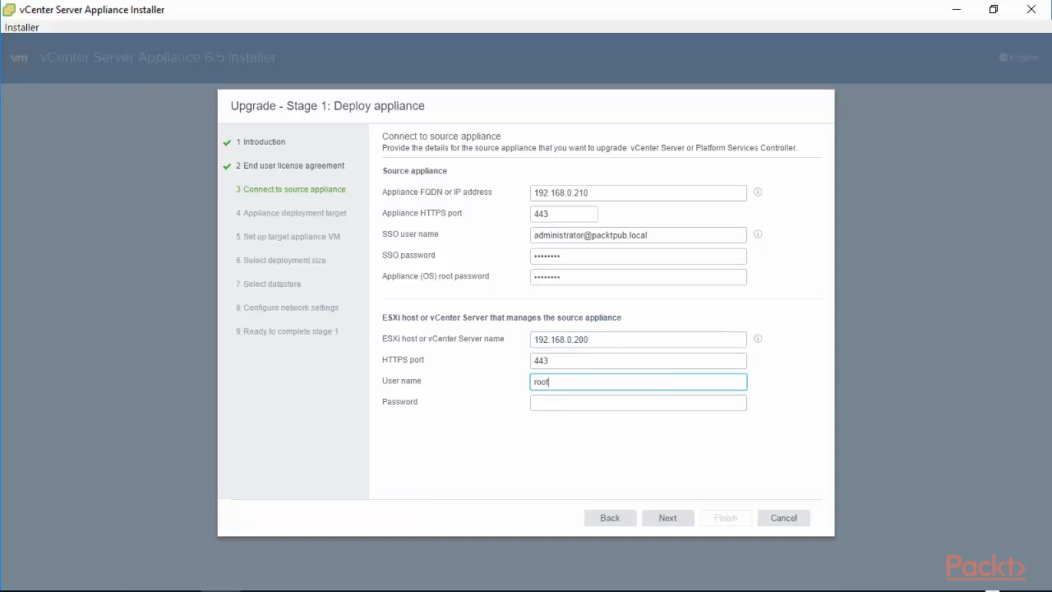
{"action": "left_click", "coordinate": [550, 406]}
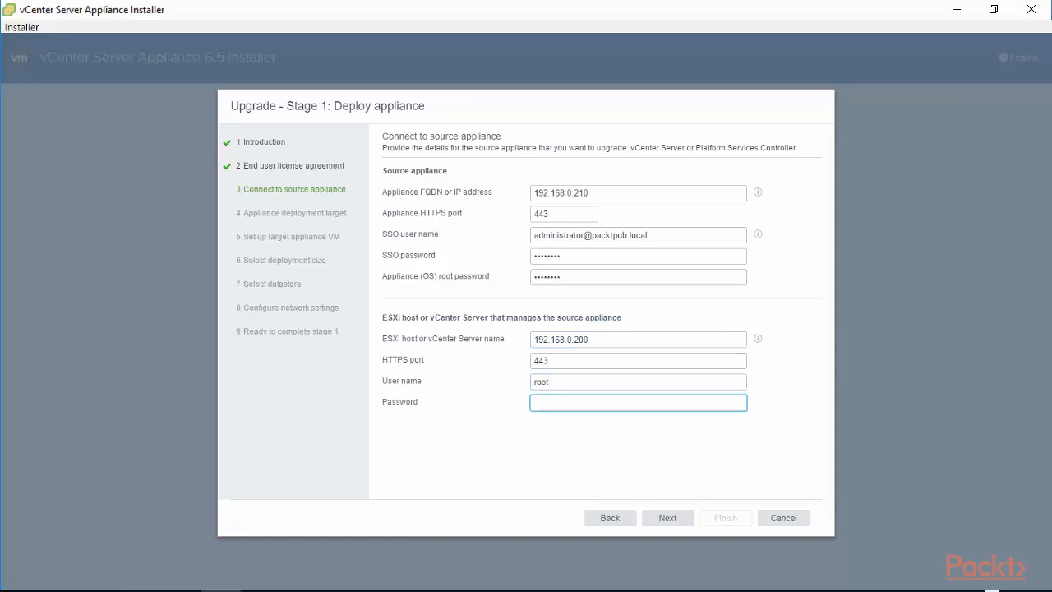
{"action": "type", "text": "VMware1"}
{"action": "left_click", "coordinate": [662, 519]}
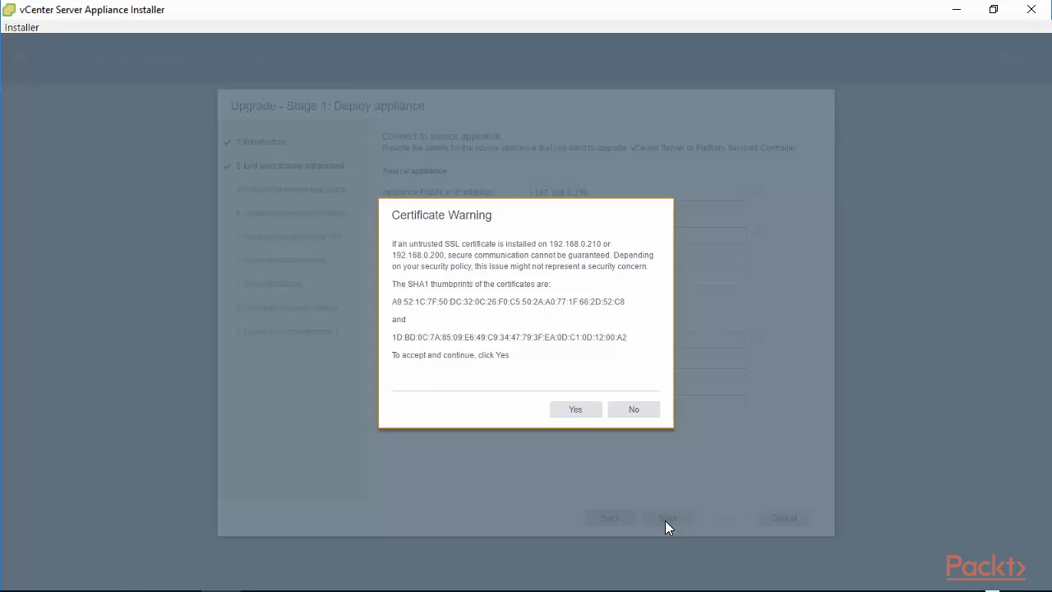
{"action": "left_click", "coordinate": [575, 409]}
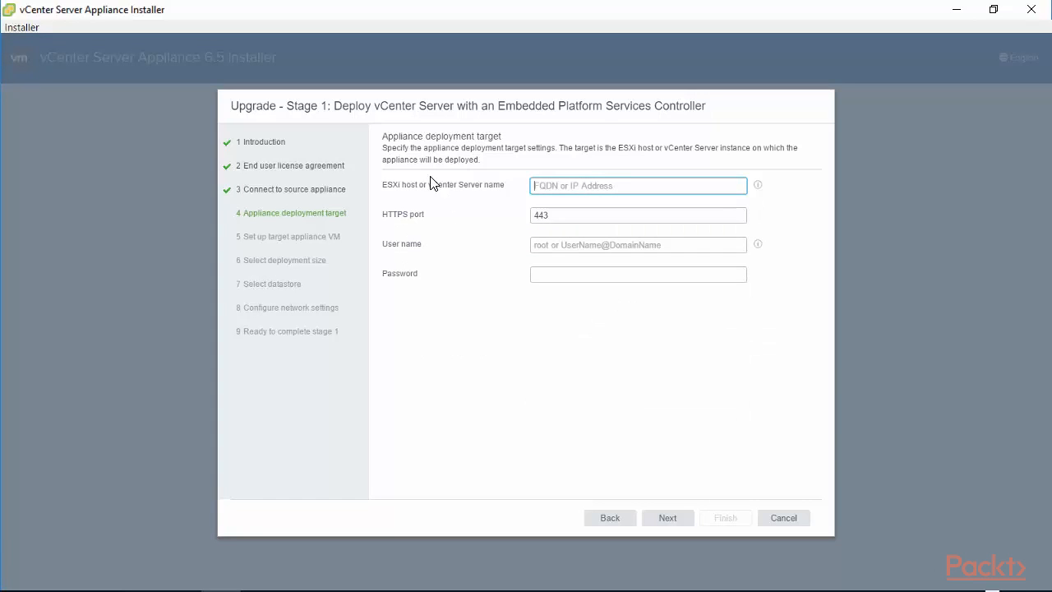
- Target ESXi host 192.168.0.202 with root credentials and accept its SSL certificate
{"action": "left_click_drag", "start_coordinate": [382, 149], "coordinate": [554, 157]}
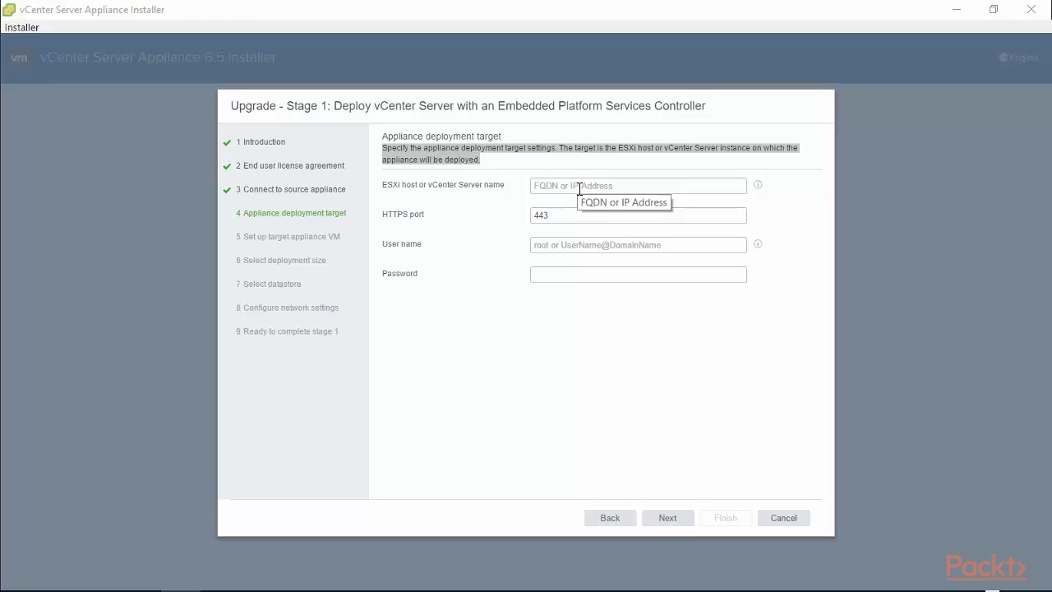
{"action": "left_click", "coordinate": [579, 186]}
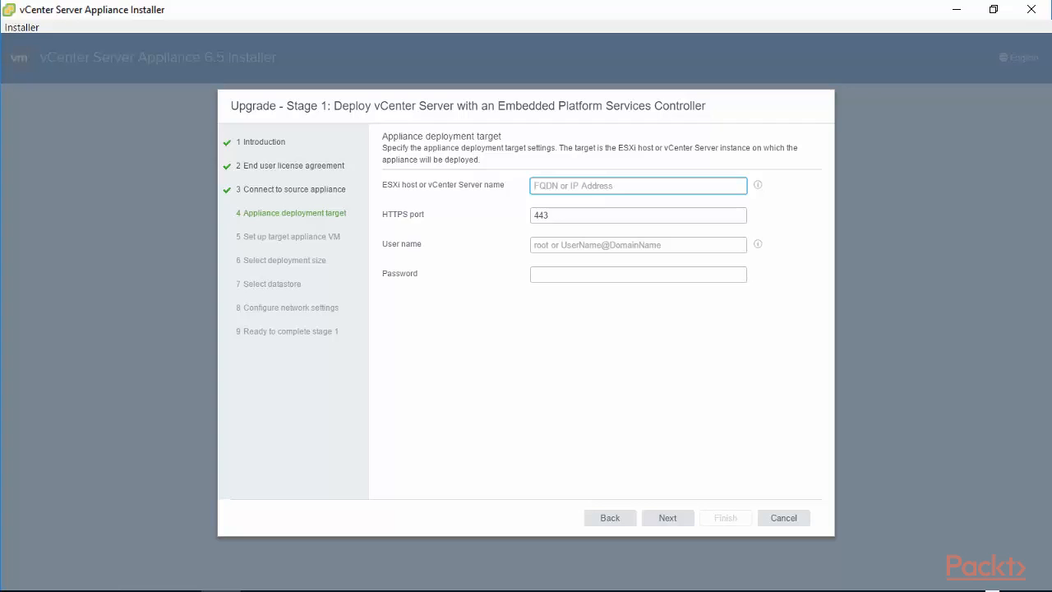
{"action": "type", "text": "192.16"}
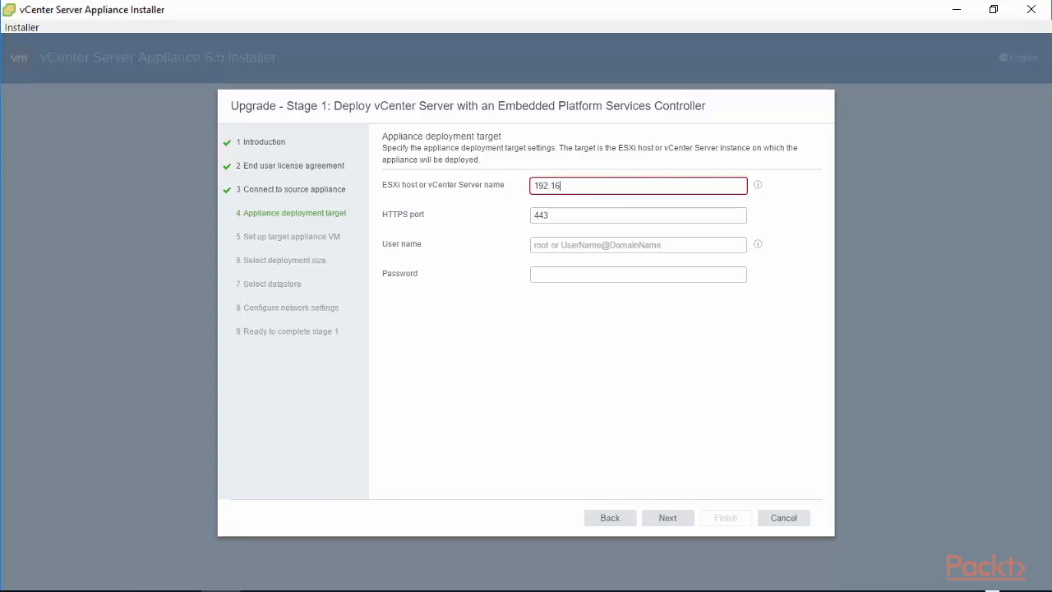
{"action": "type", "text": "8.0.202"}
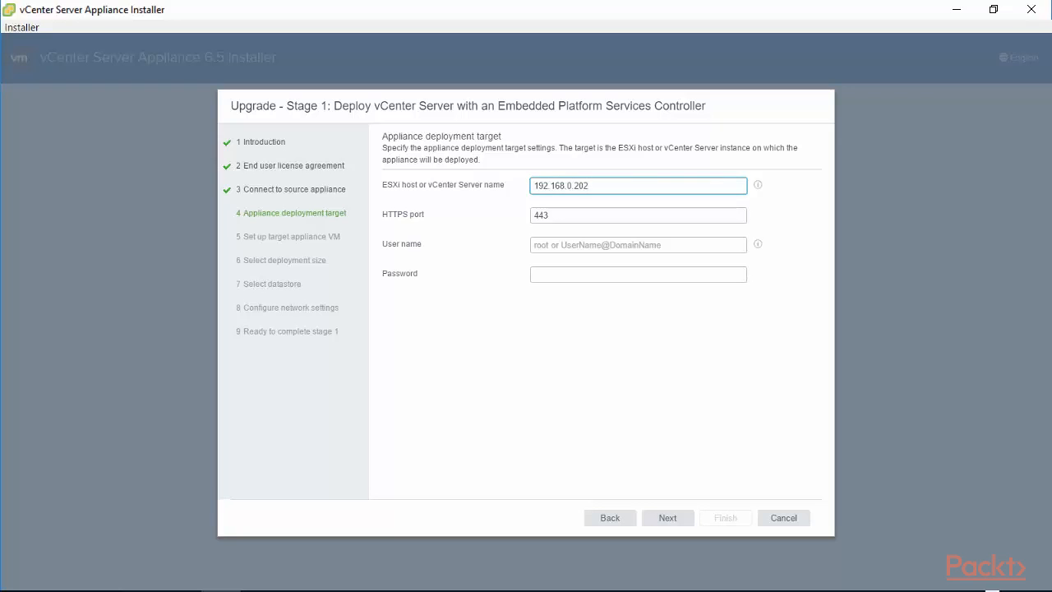
{"action": "left_click", "coordinate": [583, 245]}
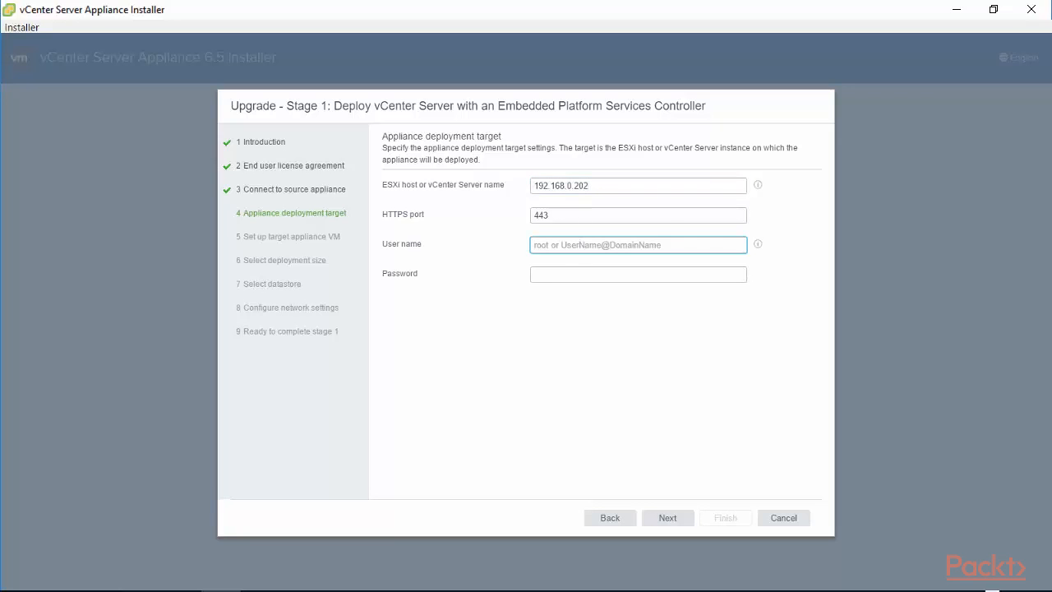
{"action": "type", "text": "root"}
{"action": "left_click", "coordinate": [544, 277]}
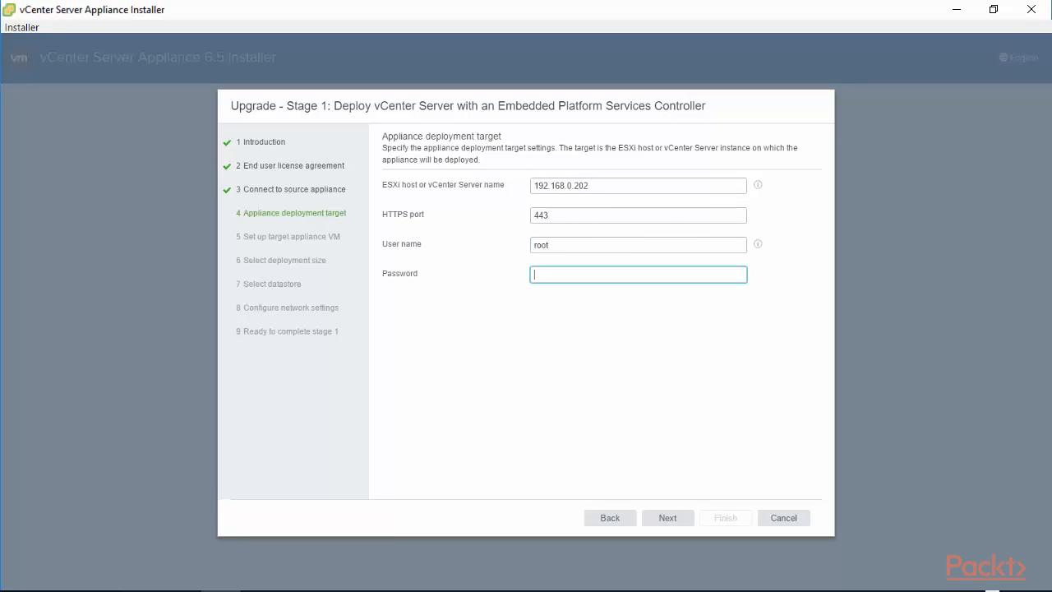
{"action": "type", "text": "•••••"}
{"action": "left_click", "coordinate": [668, 518]}
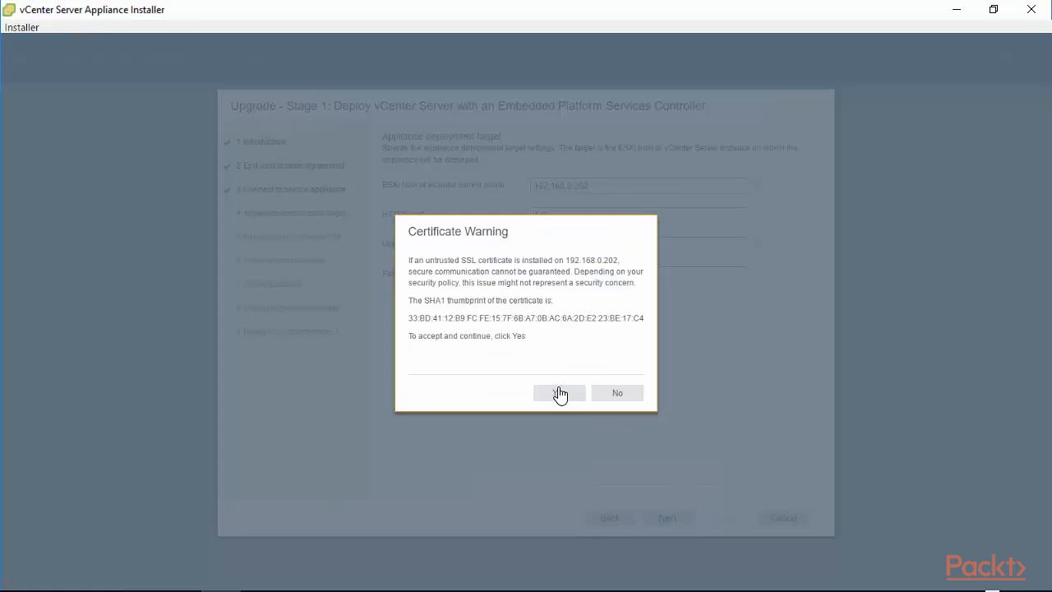
{"action": "left_click", "coordinate": [551, 395]}
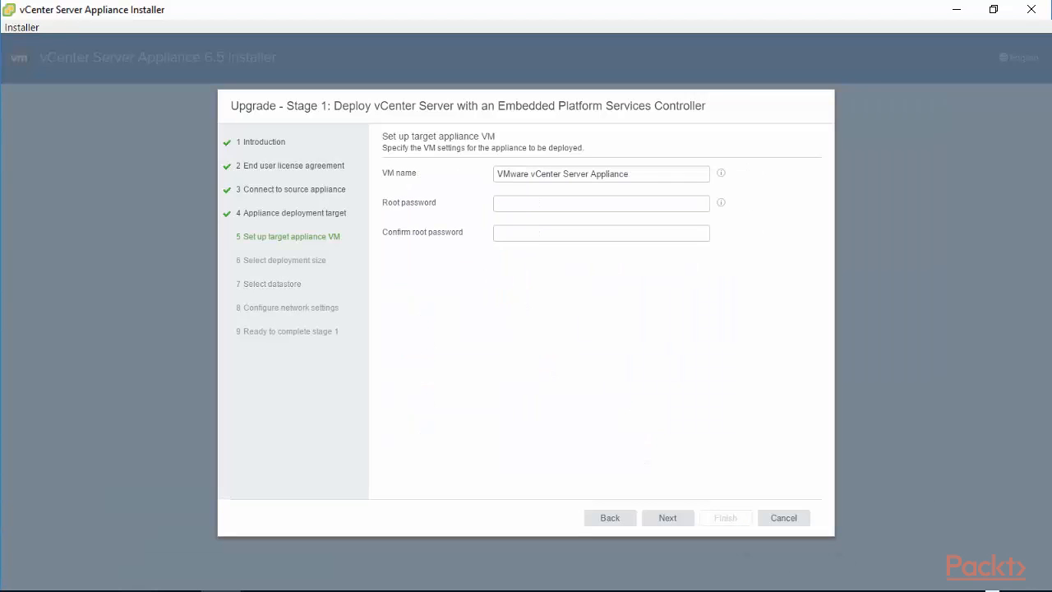
- Name the VM 'VMware vCenter Server Appliance 6.5' and enter and confirm its root password
{"action": "left_click", "coordinate": [642, 171]}
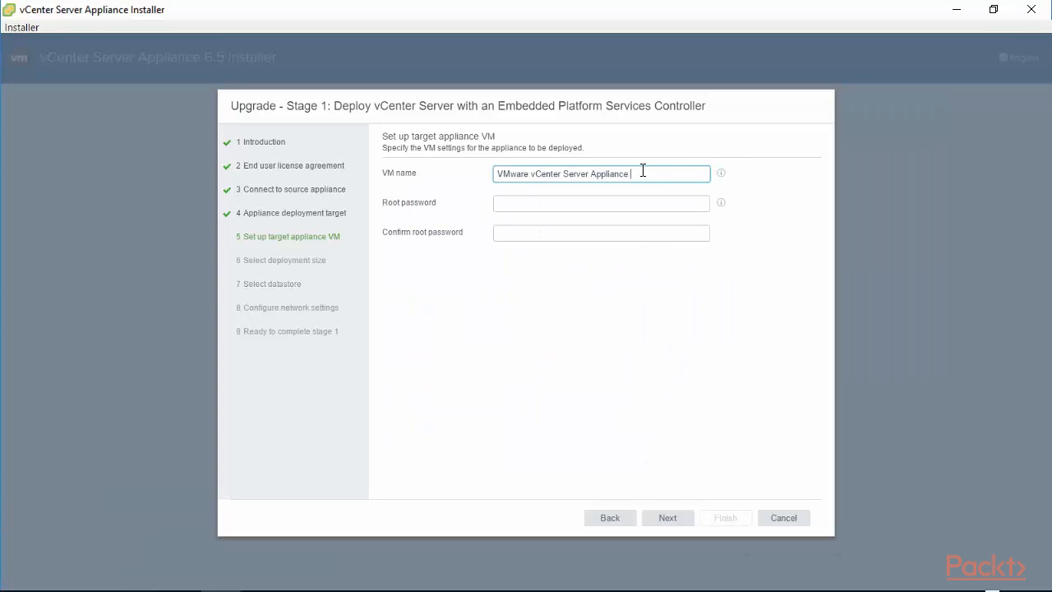
{"action": "type", "text": "6.5"}
{"action": "key", "text": "Tab"}
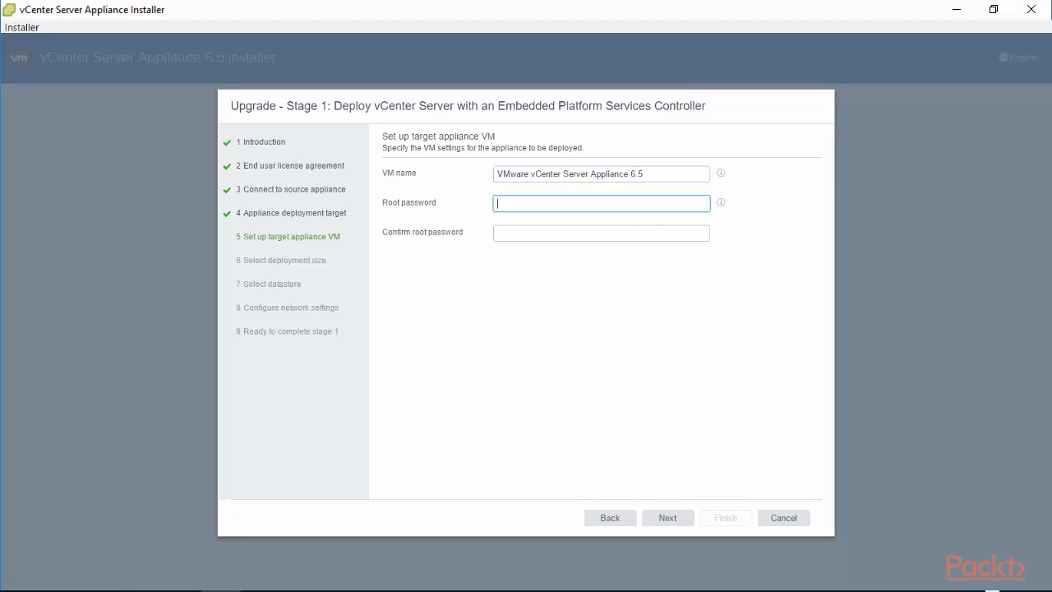
{"action": "type", "text": "••••••••"}
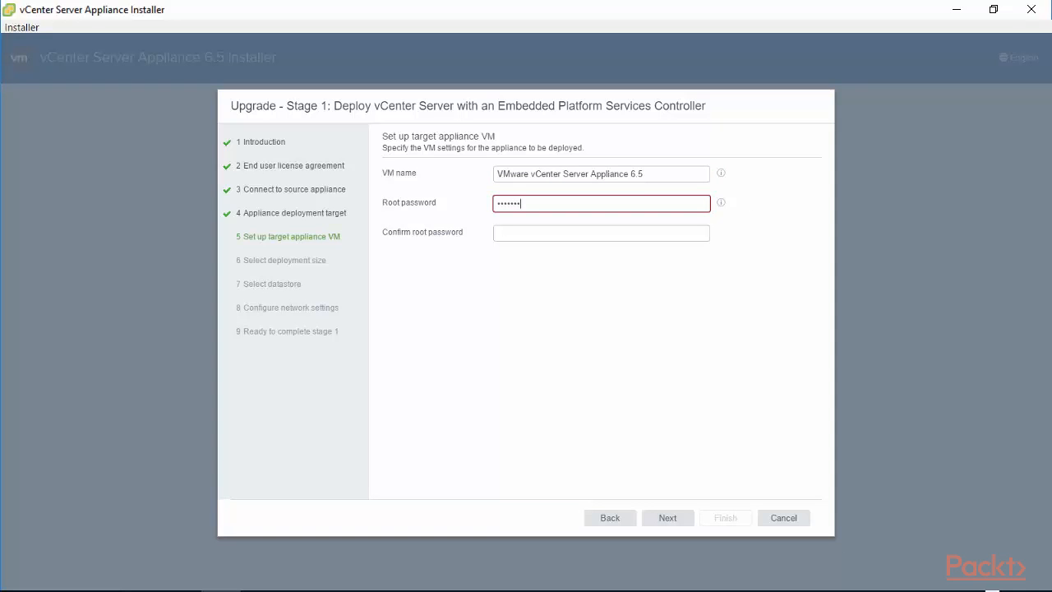
{"action": "key", "text": "Tab"}
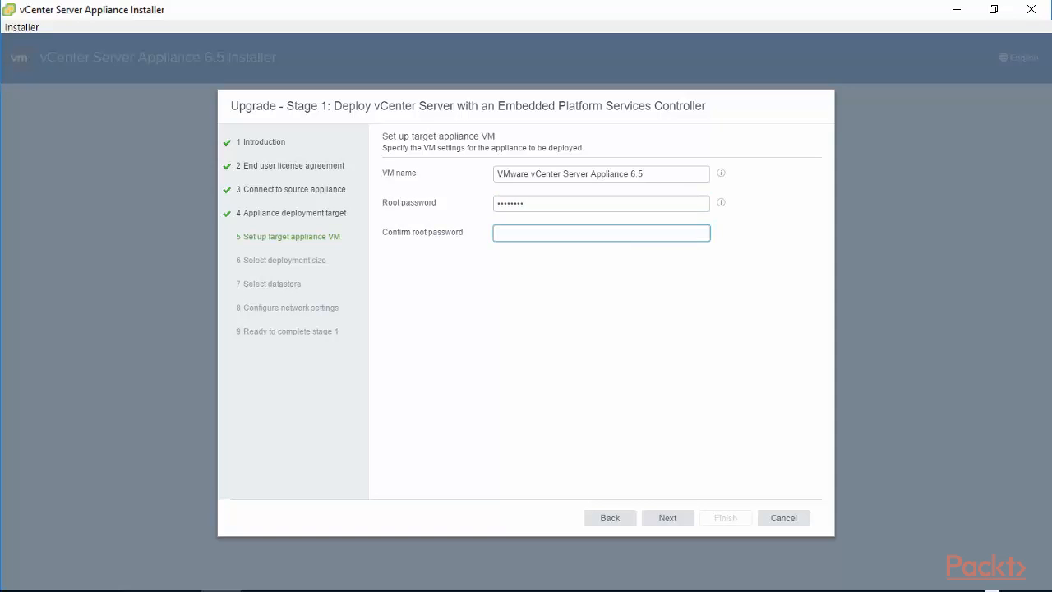
{"action": "type", "text": "••••••"}
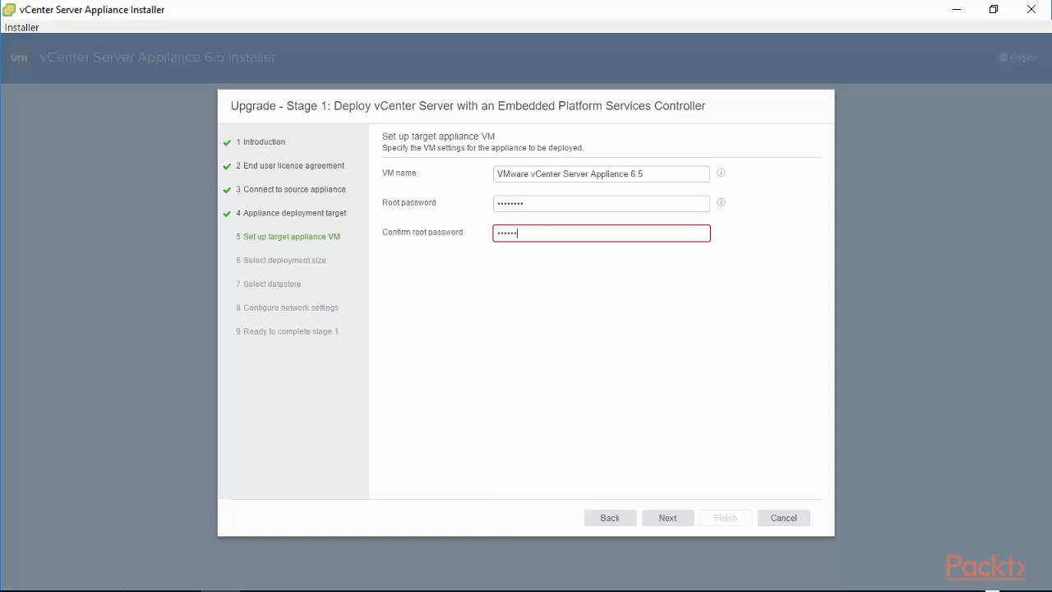
{"action": "type", "text": "••"}
- Keep the Tiny deployment size with Default storage size and continue to datastore selection
{"action": "left_click", "coordinate": [666, 520]}
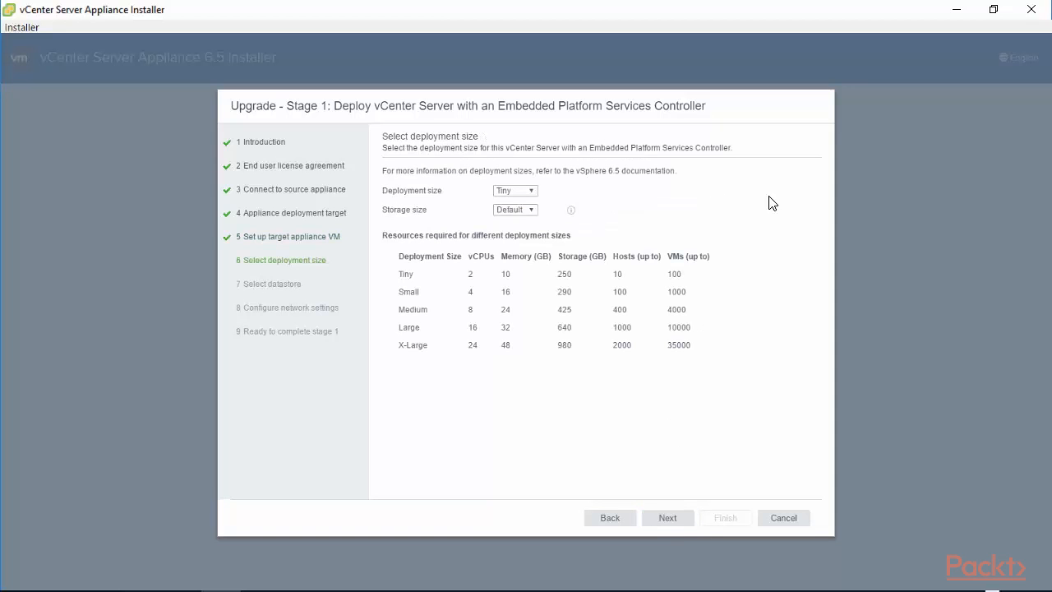
{"action": "left_click", "coordinate": [530, 210]}
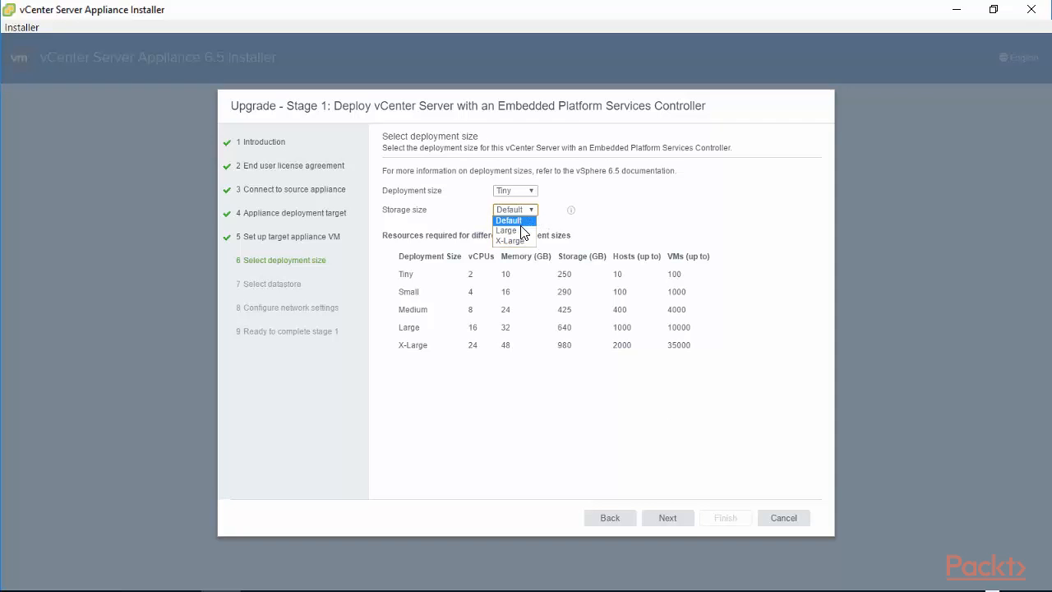
{"action": "left_click", "coordinate": [521, 224]}
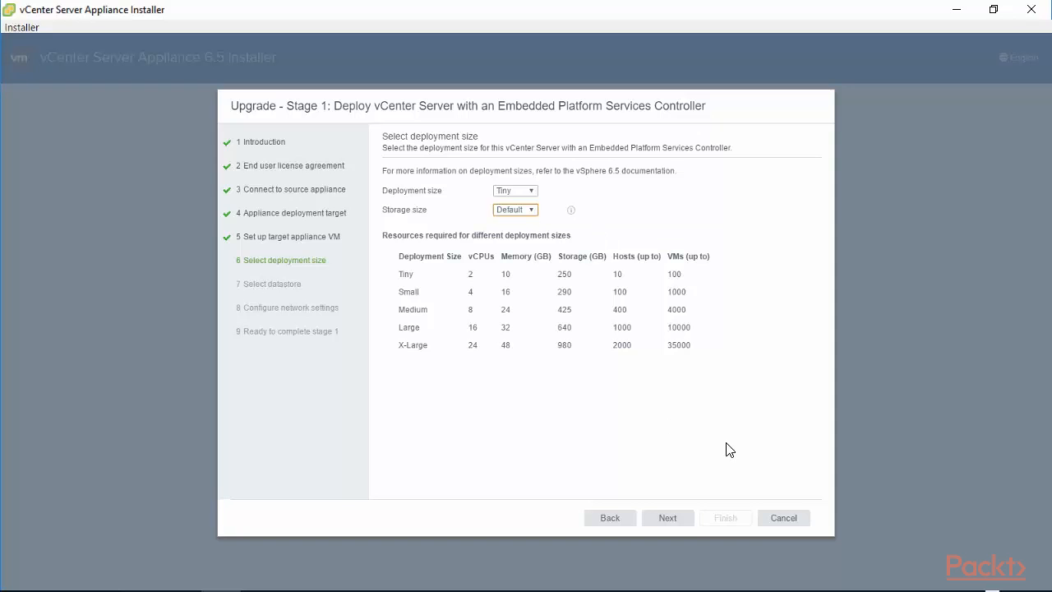
{"action": "left_click", "coordinate": [664, 521]}
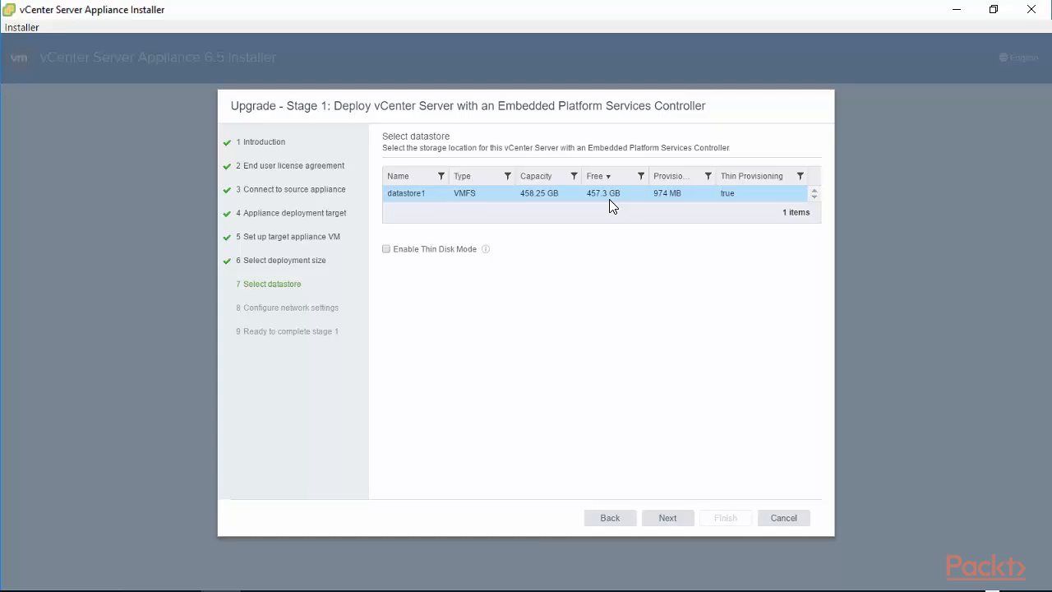
- Enable Thin Disk Mode on datastore1 and continue to network settings
{"action": "left_click", "coordinate": [485, 248]}
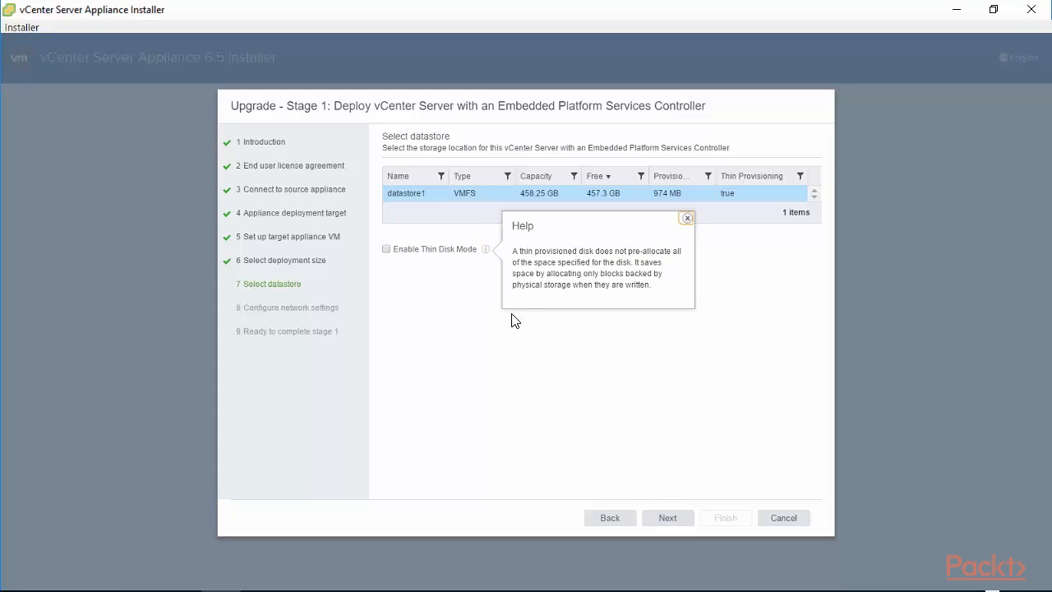
{"action": "left_click", "coordinate": [386, 249]}
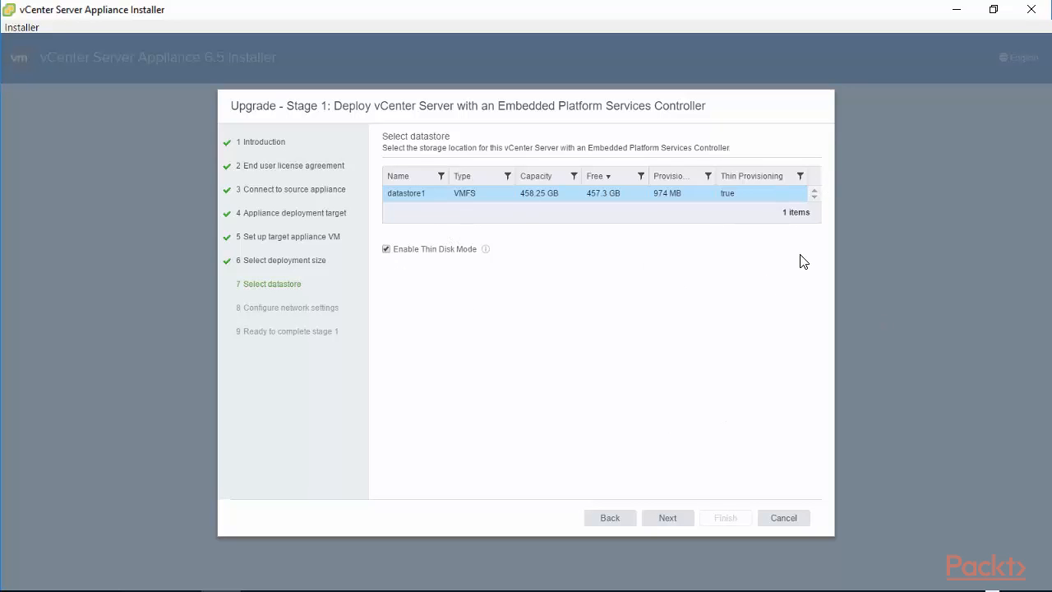
{"action": "left_click", "coordinate": [682, 524]}
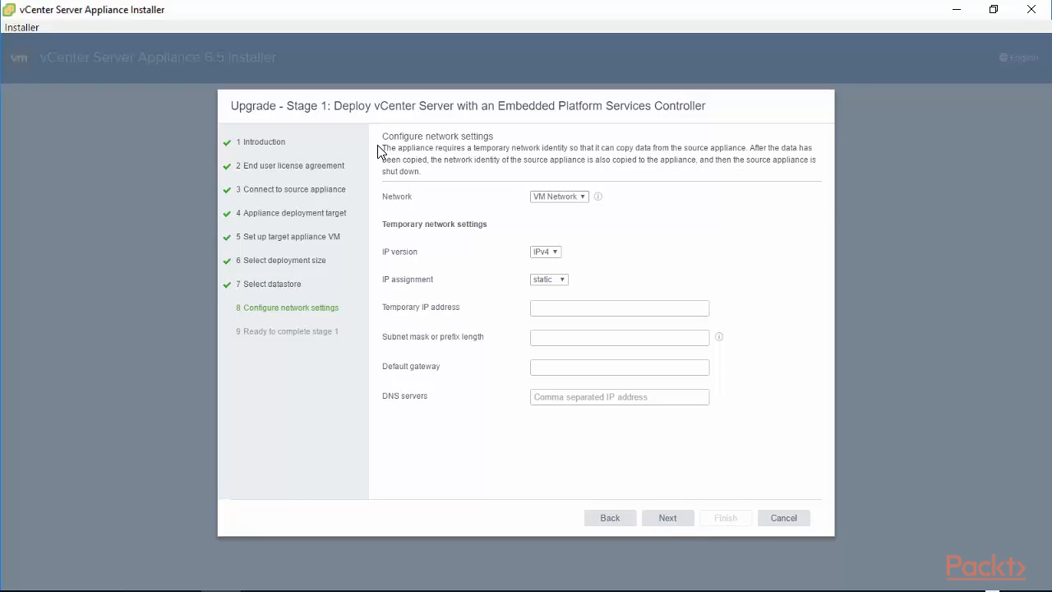
- Set the temporary IP assignment on VM Network to DHCP and continue to the summary
{"action": "left_click_drag", "start_coordinate": [383, 146], "coordinate": [453, 171]}
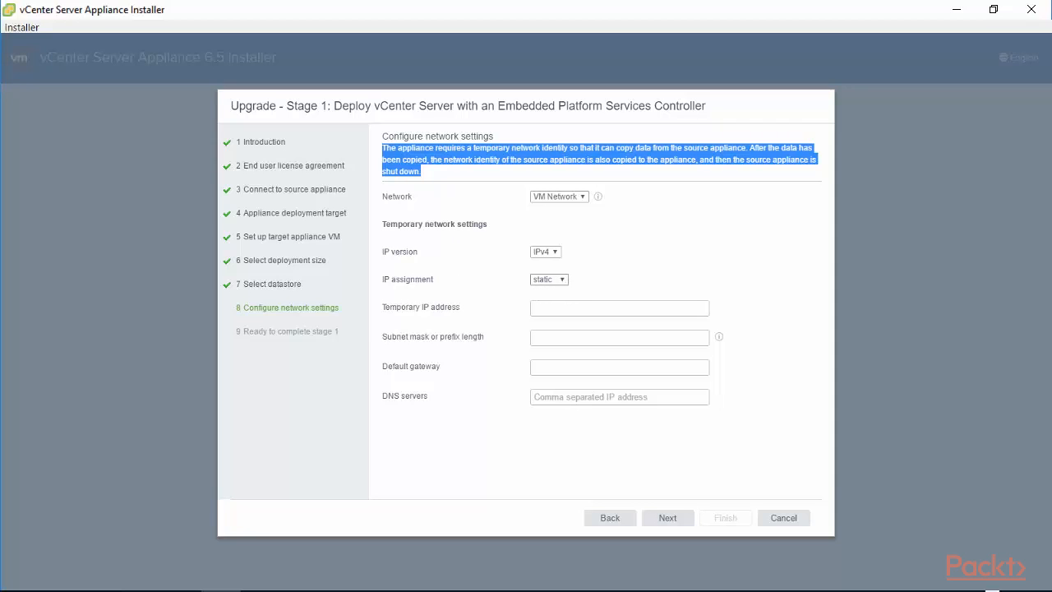
{"action": "left_click", "coordinate": [543, 299]}
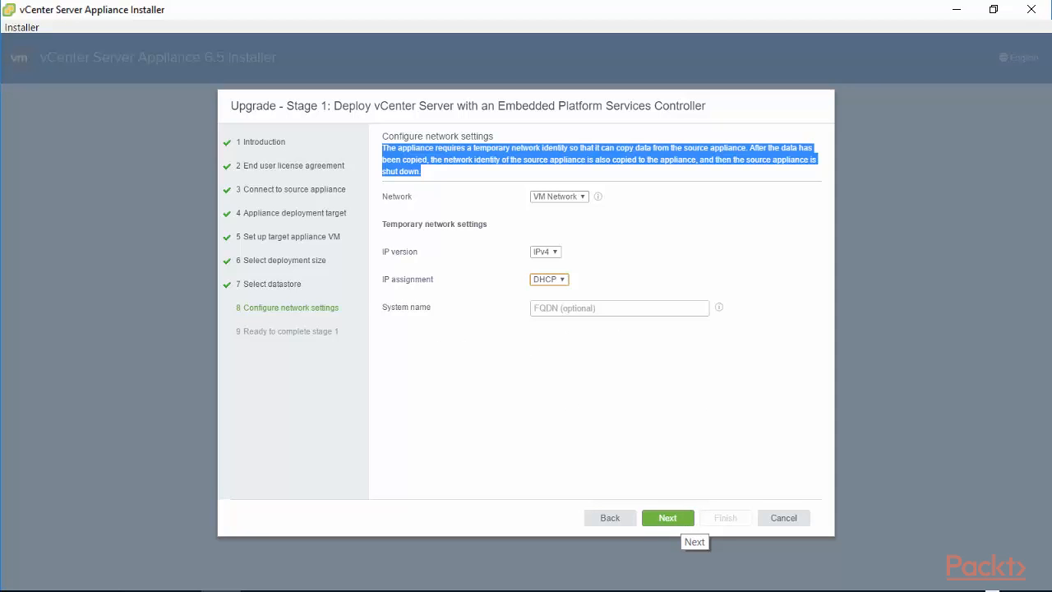
{"action": "left_click", "coordinate": [680, 523]}
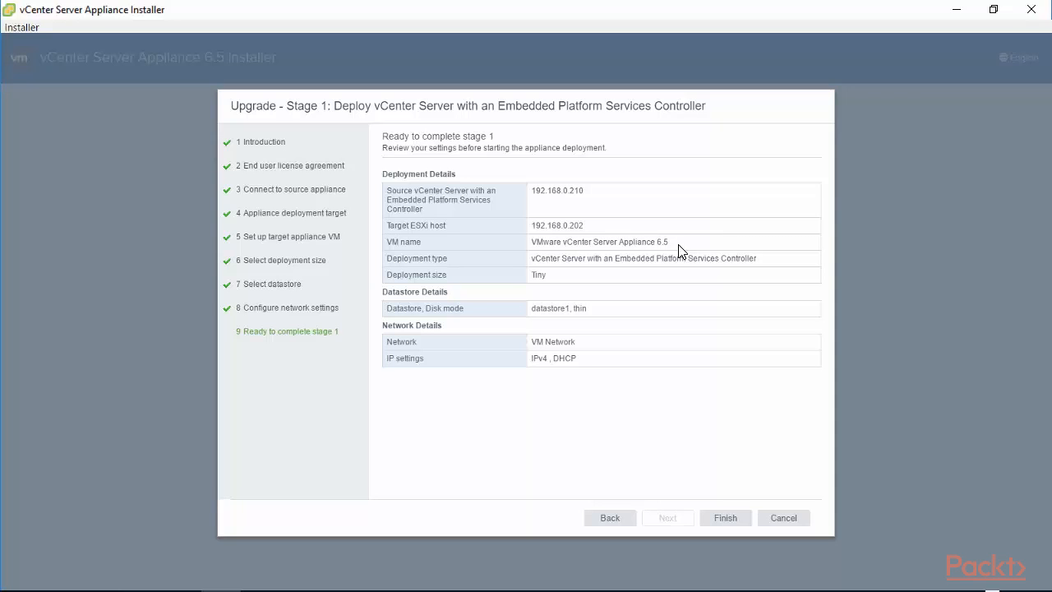
- Review the stage 1 settings and Finish to deploy the new appliance
{"action": "left_click", "coordinate": [727, 519]}
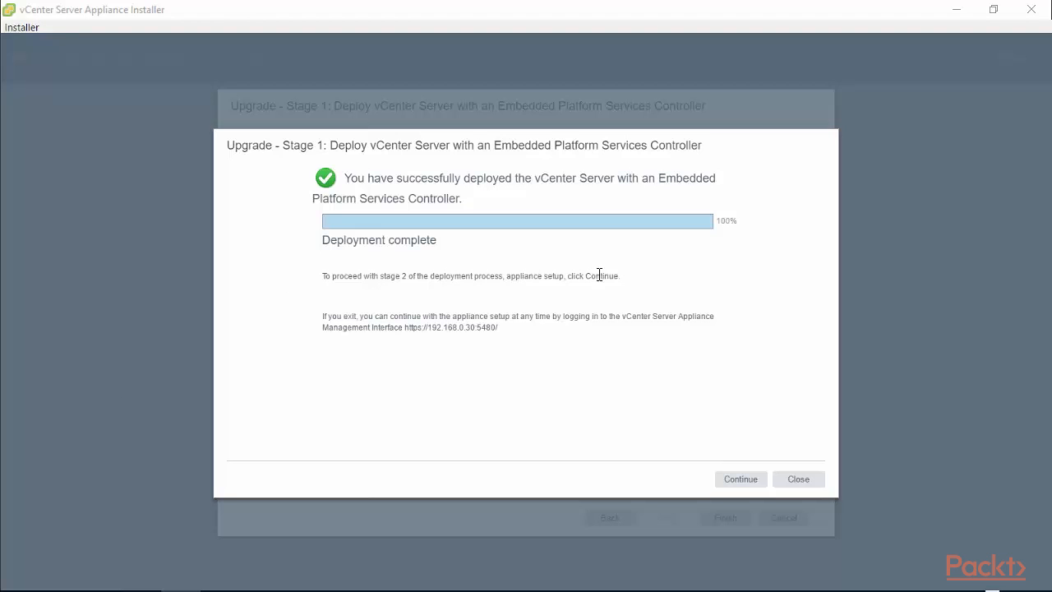
- Read the stage 1 completion notes and Continue into the Upgrade Stage 2 wizard
{"action": "left_click_drag", "start_coordinate": [617, 275], "coordinate": [321, 276]}
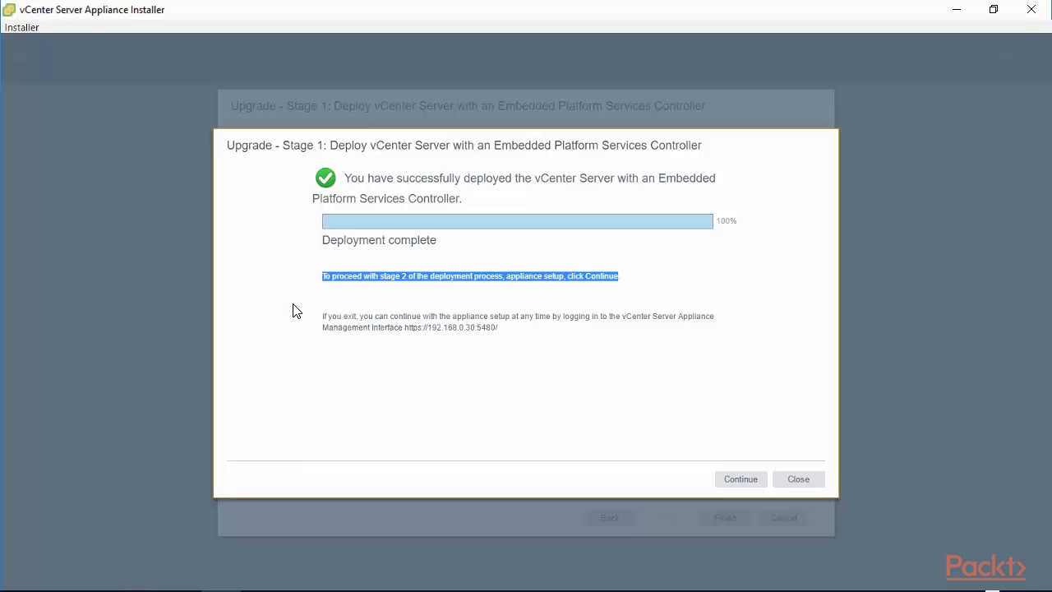
{"action": "left_click_drag", "start_coordinate": [324, 318], "coordinate": [501, 340]}
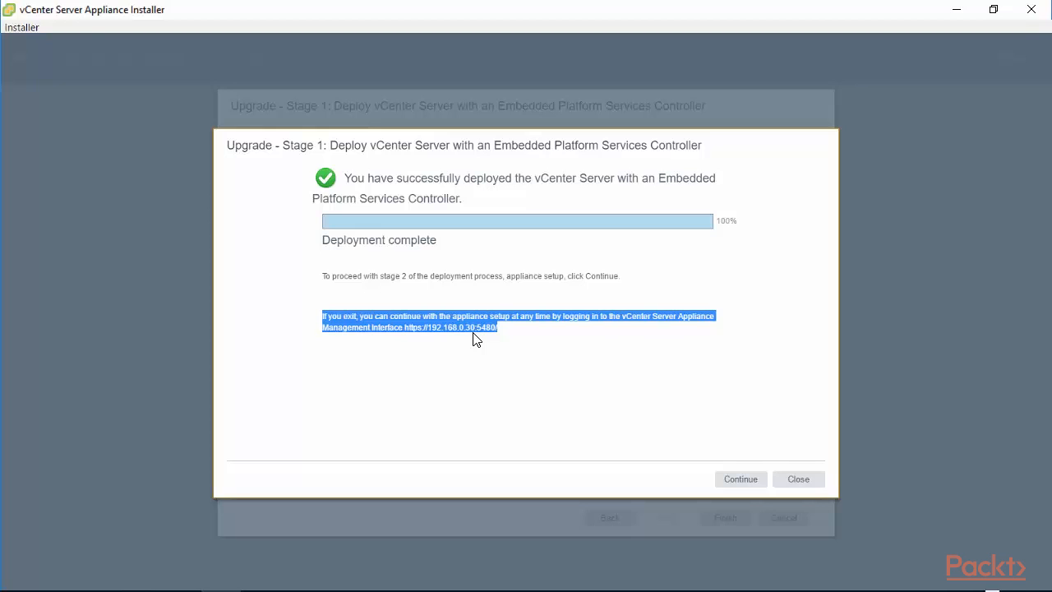
{"action": "left_click", "coordinate": [748, 485]}
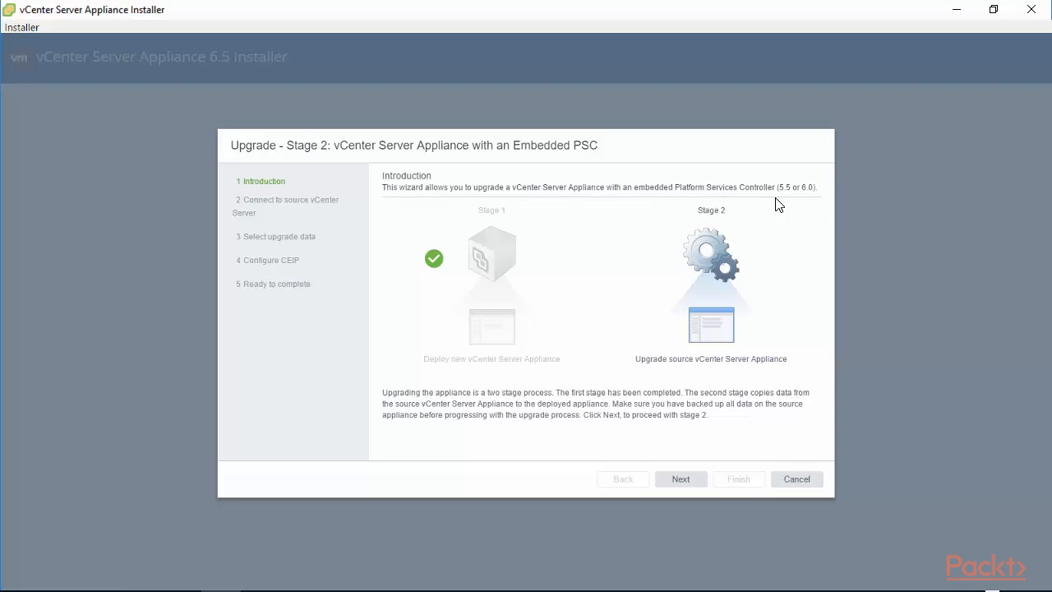
- Move past the Stage 2 introduction to connect to the source vCenter Server and run pre-upgrade checks
{"action": "left_click", "coordinate": [681, 479]}
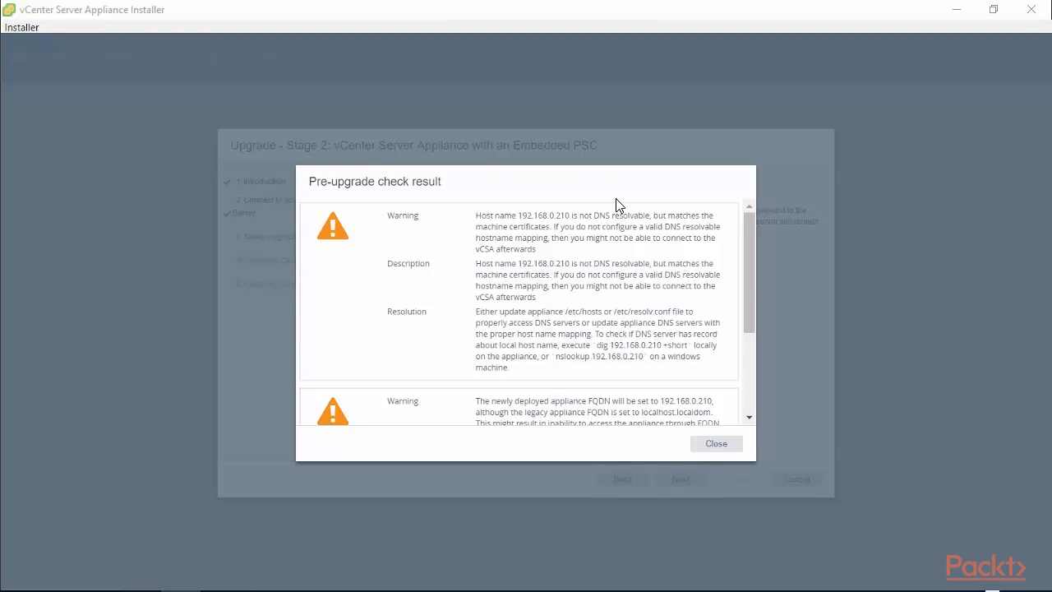
- Read through the DNS warnings about host 192.168.0.210 in the pre-upgrade results, then close them
{"action": "mouse_move", "coordinate": [750, 297]}
{"action": "left_mouse_down"}
{"action": "mouse_move", "coordinate": [742, 403]}
{"action": "mouse_move", "coordinate": [765, 284]}
{"action": "left_mouse_up"}
{"action": "scroll", "coordinate": [749, 329], "scroll_direction": "down", "scroll_amount": 1}
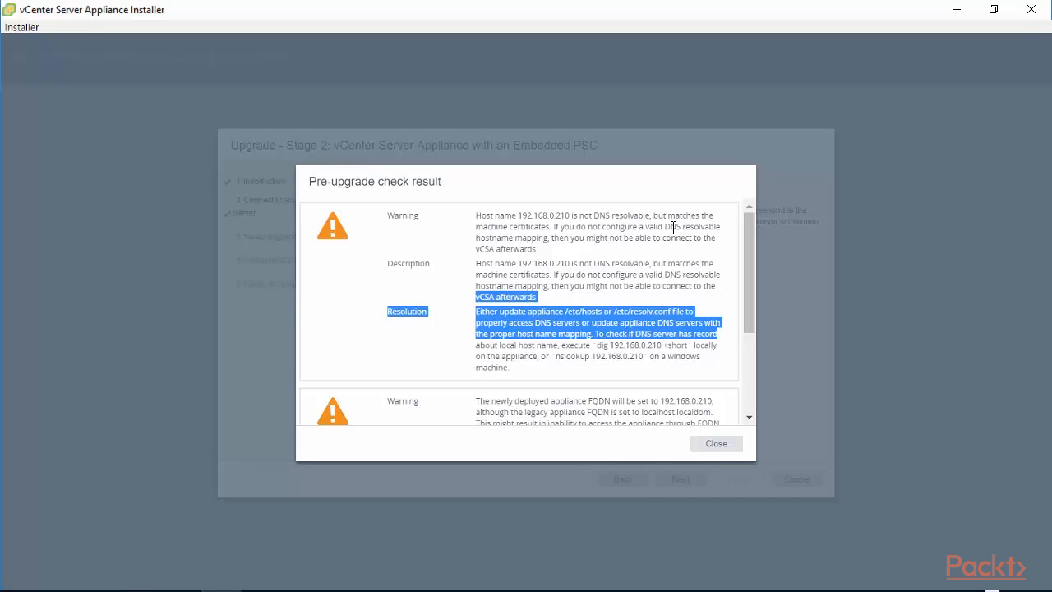
{"action": "left_click_drag", "start_coordinate": [752, 309], "coordinate": [744, 382]}
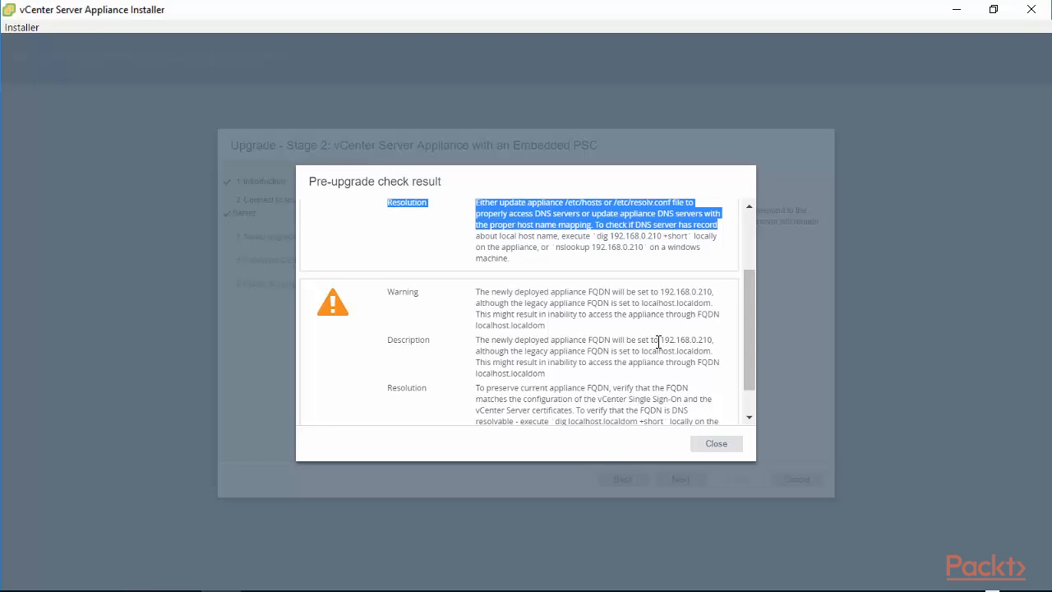
{"action": "left_click", "coordinate": [717, 445]}
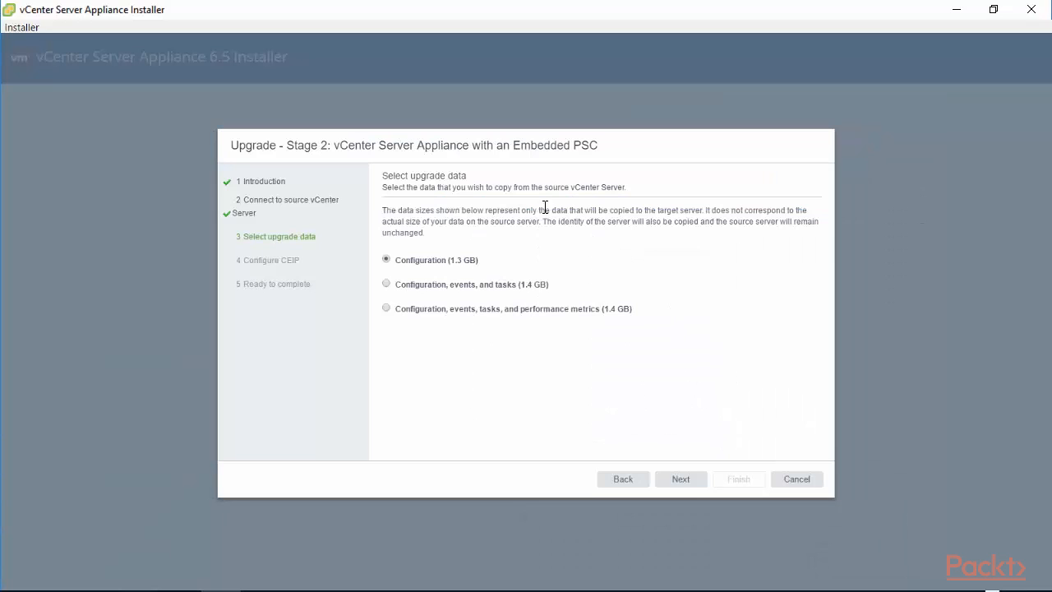
- Choose to copy configuration, events, tasks and performance metrics, and opt out of CEIP
{"action": "left_click", "coordinate": [384, 182]}
{"action": "left_click_drag", "start_coordinate": [385, 187], "coordinate": [627, 186]}
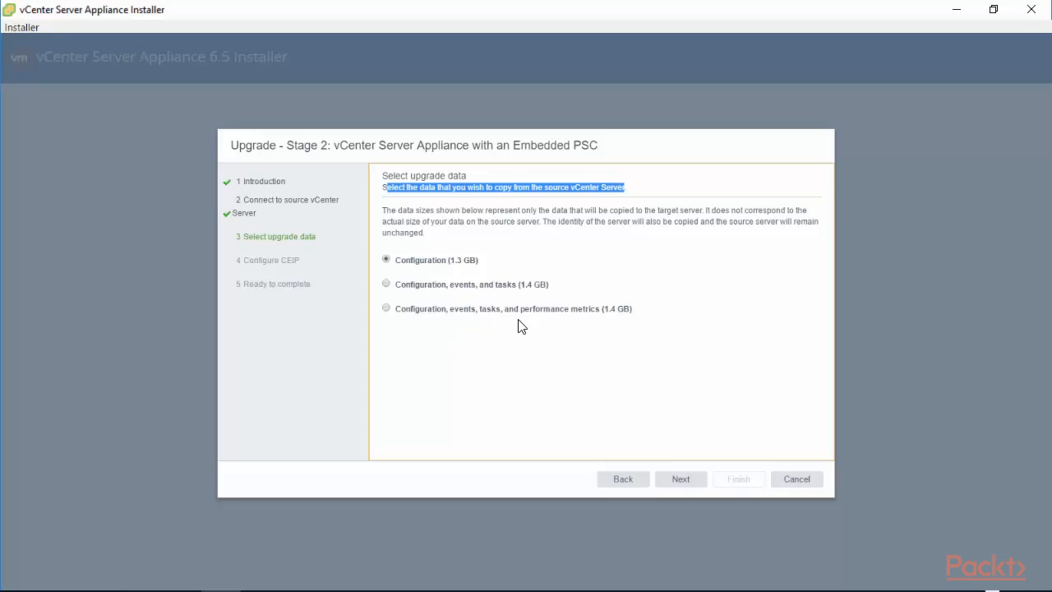
{"action": "left_click", "coordinate": [386, 310]}
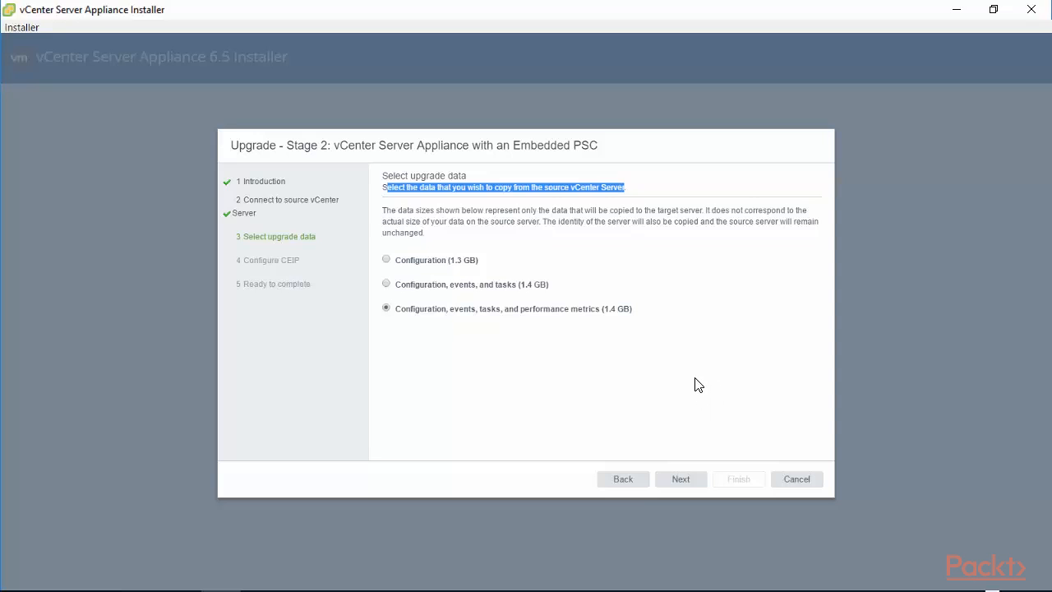
{"action": "left_click", "coordinate": [683, 484]}
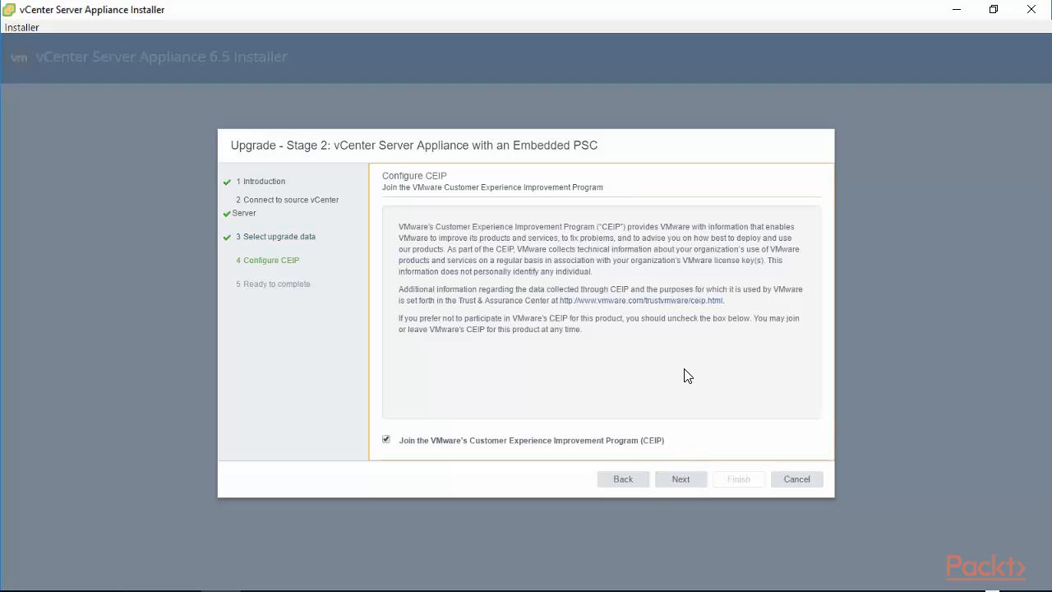
{"action": "left_click", "coordinate": [387, 440]}
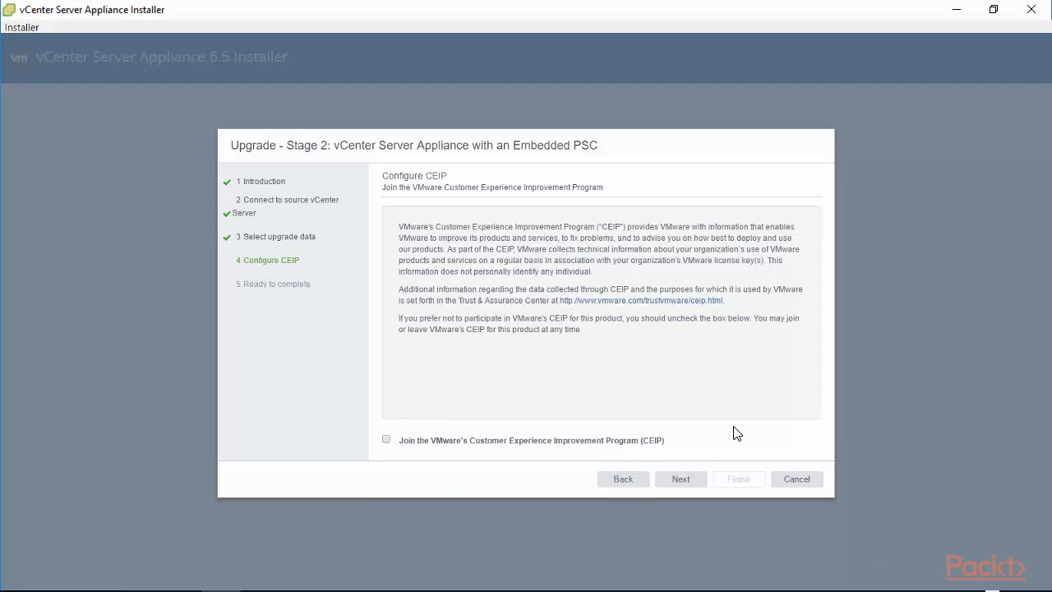
{"action": "left_click", "coordinate": [681, 482]}
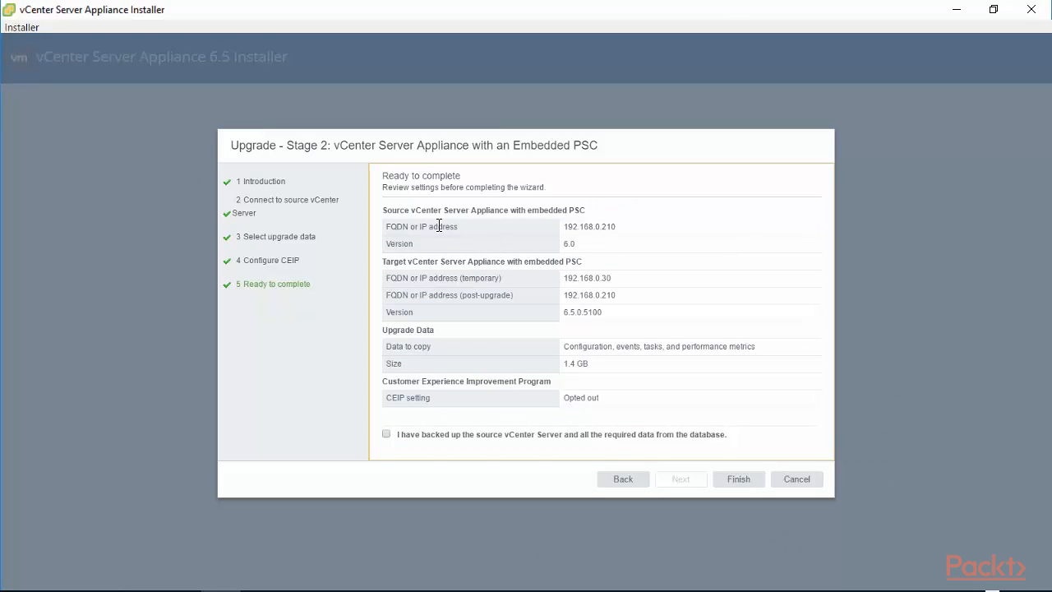
- Review source, target, 192.168.0.210 address and data-to-copy entries, then tick the backup confirmation
{"action": "left_click_drag", "start_coordinate": [383, 210], "coordinate": [586, 212]}
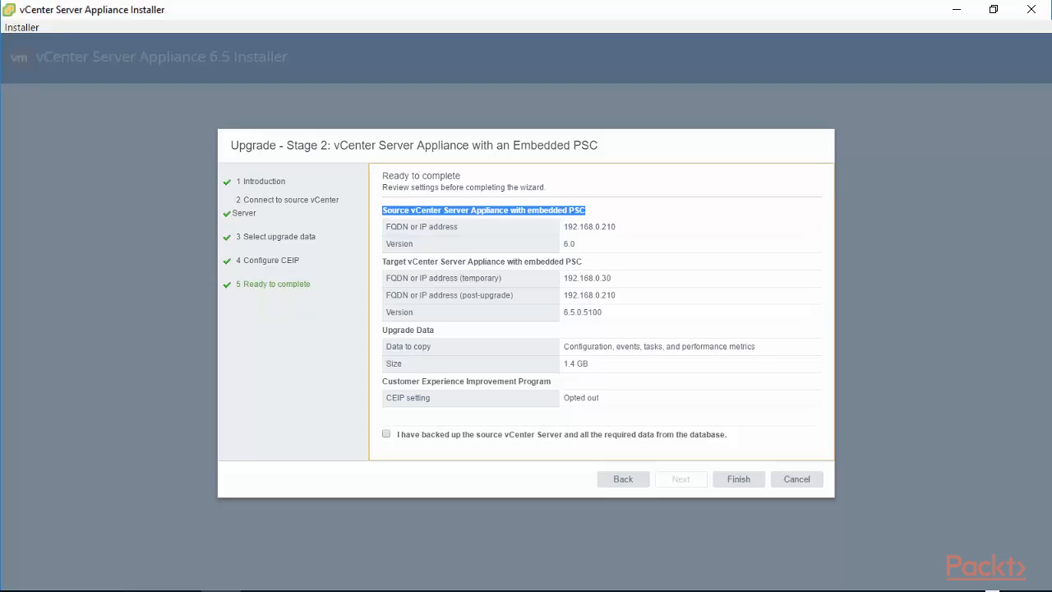
{"action": "left_click_drag", "start_coordinate": [583, 262], "coordinate": [378, 267]}
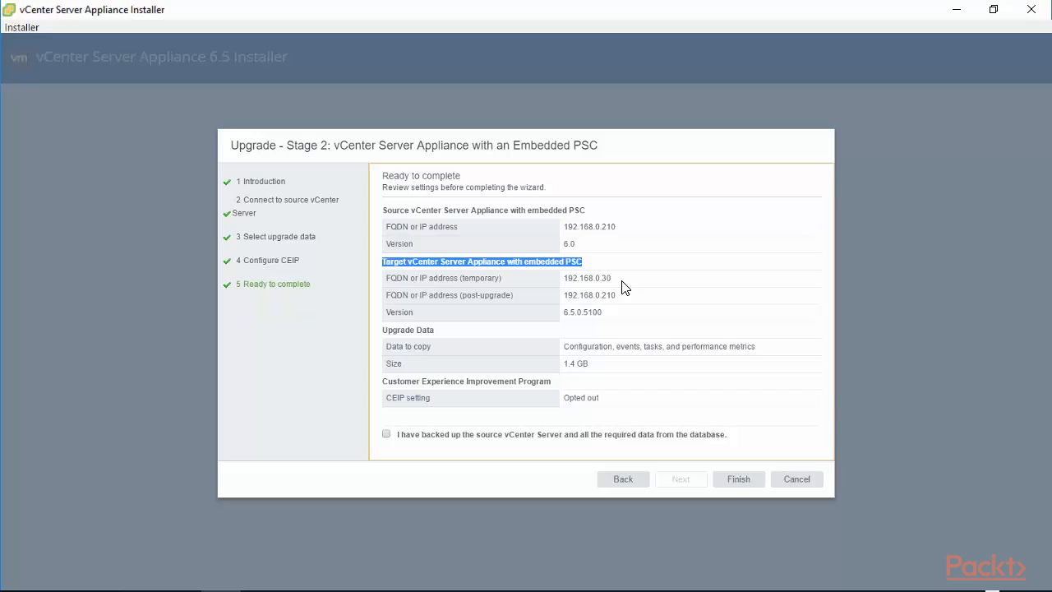
{"action": "left_click_drag", "start_coordinate": [622, 284], "coordinate": [379, 293]}
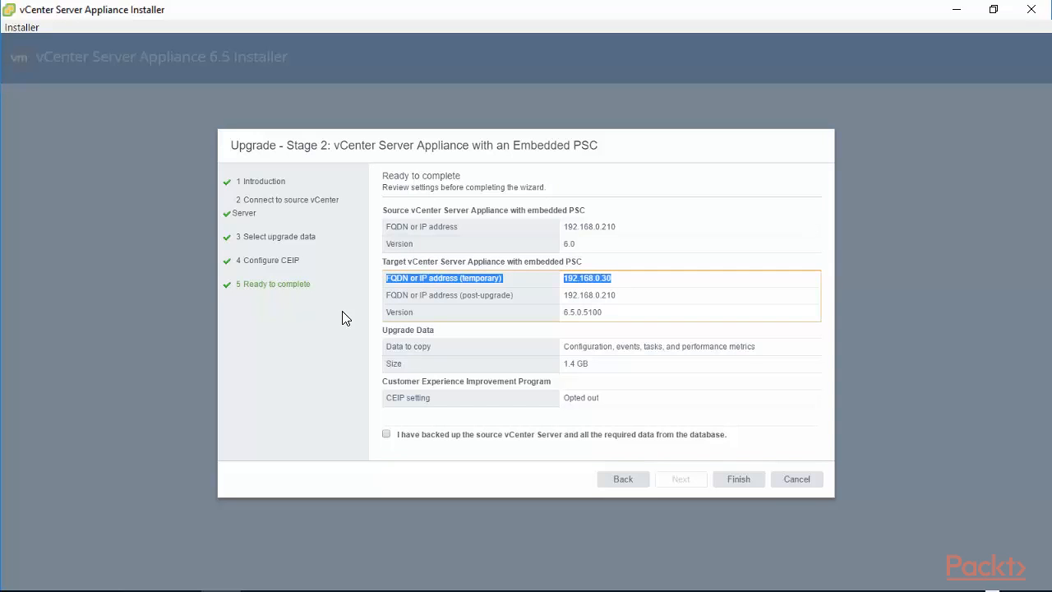
{"action": "left_click", "coordinate": [615, 300]}
{"action": "left_click_drag", "start_coordinate": [614, 300], "coordinate": [565, 297]}
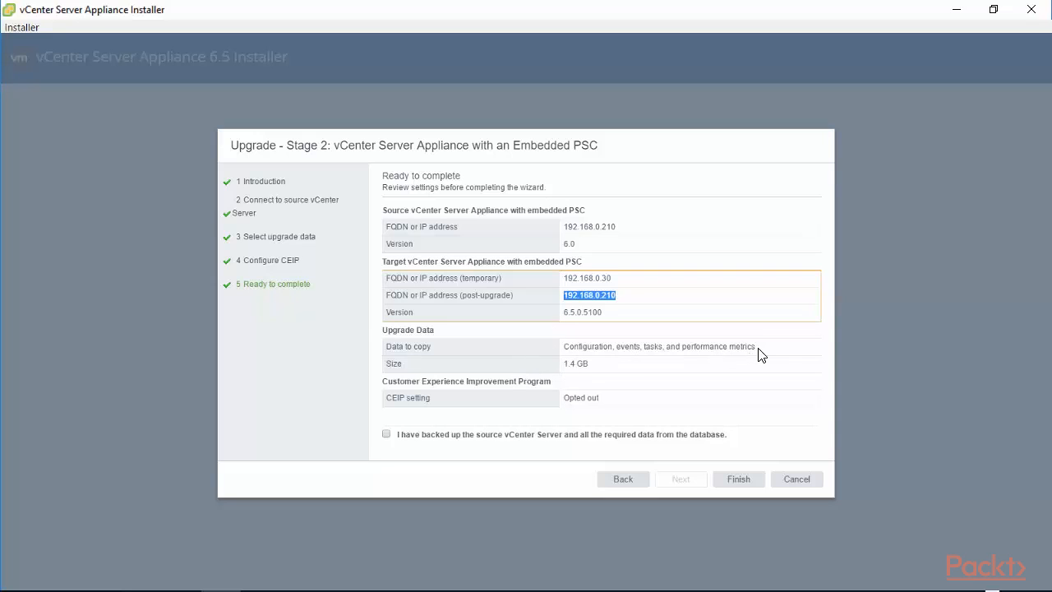
{"action": "left_click_drag", "start_coordinate": [758, 348], "coordinate": [550, 342]}
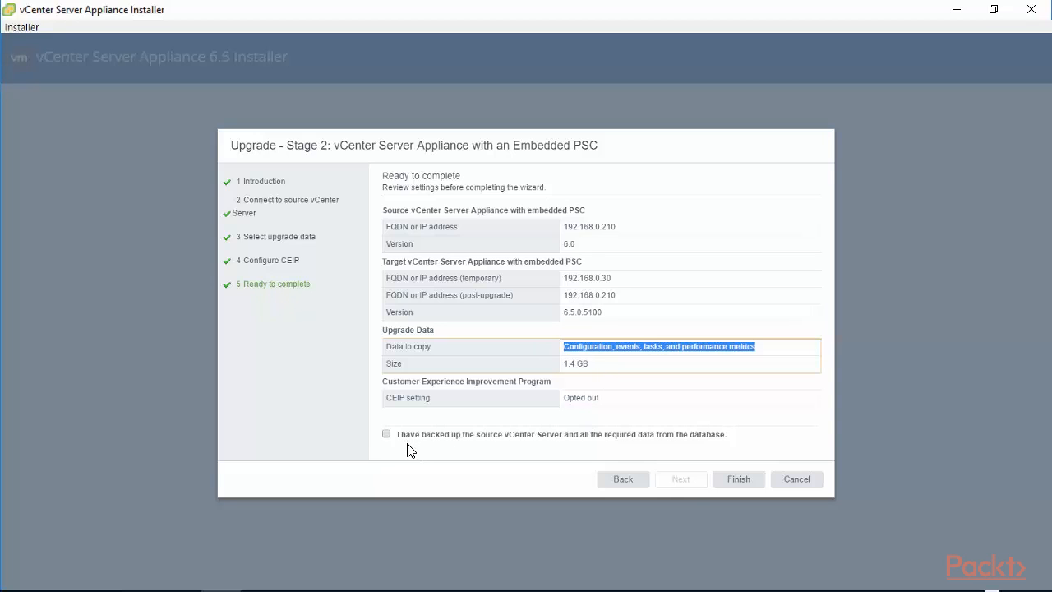
{"action": "left_click", "coordinate": [386, 434]}
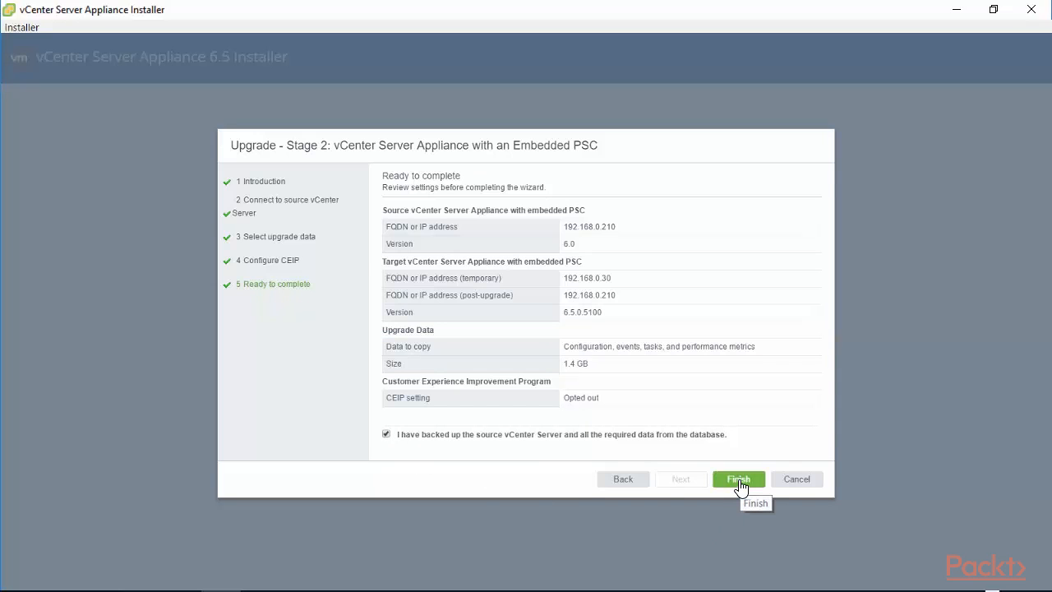
- Clear the backup confirmation and try Finish, then dismiss the acknowledgement warning that appears
{"action": "left_click", "coordinate": [386, 434]}
{"action": "left_click", "coordinate": [739, 480]}
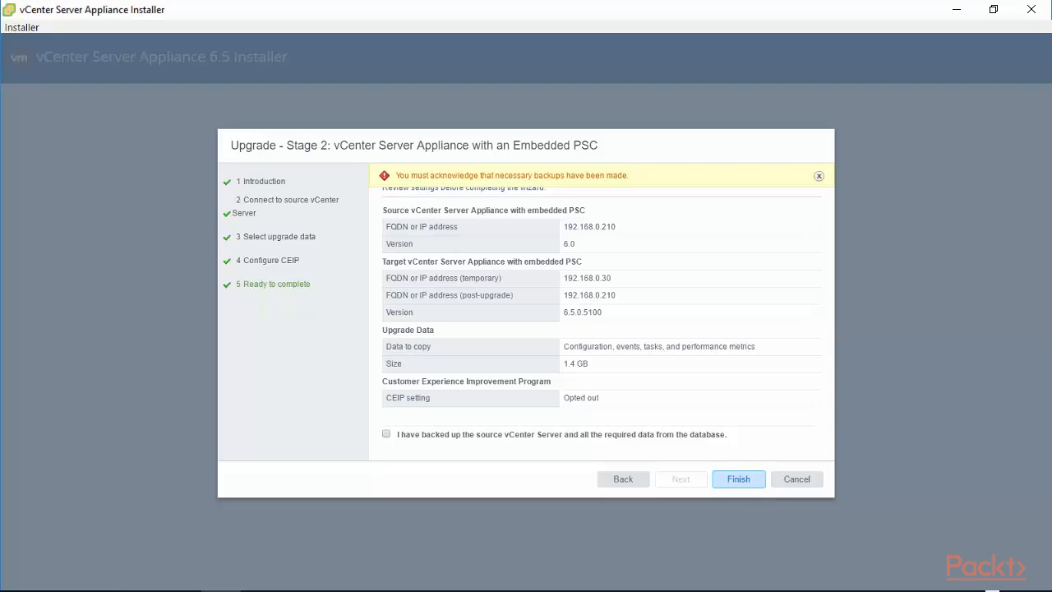
{"action": "left_click", "coordinate": [819, 176]}
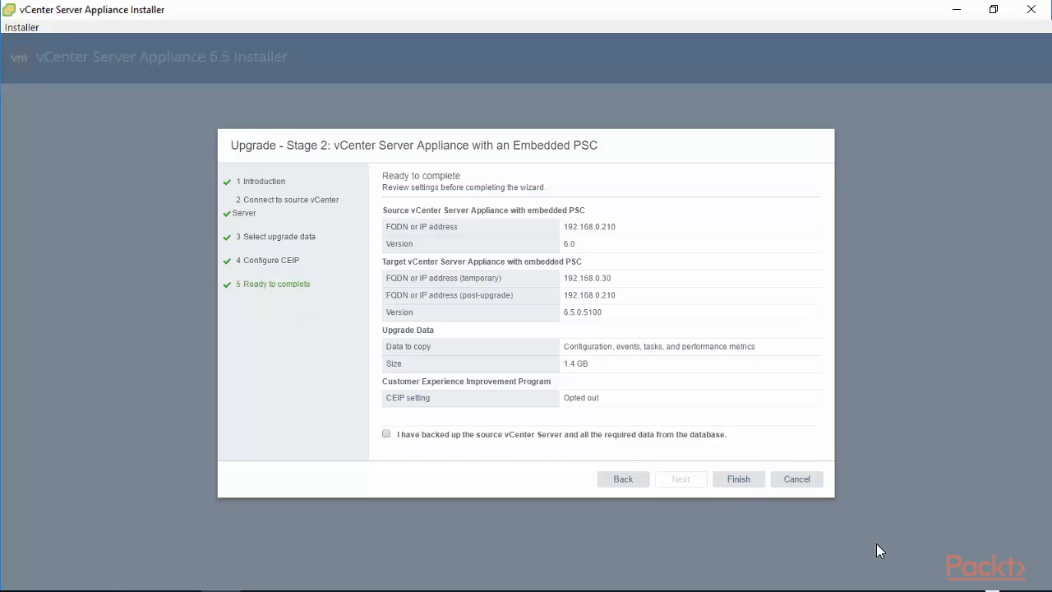
- Re-tick the backup confirmation, finish, and accept the source vCenter shutdown warning
{"action": "left_click", "coordinate": [387, 434]}
{"action": "left_click", "coordinate": [752, 482]}
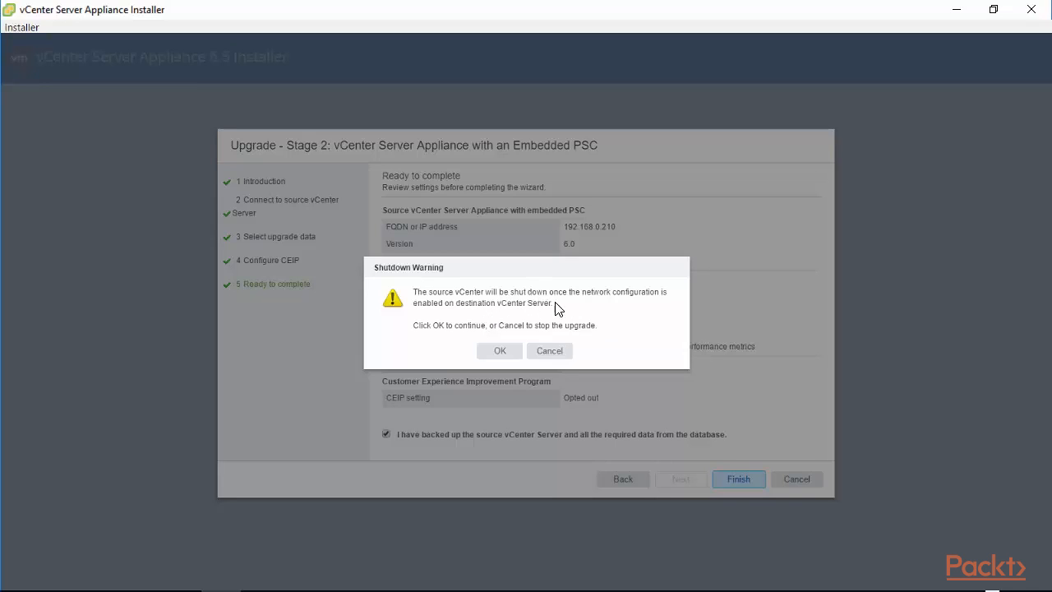
{"action": "left_click_drag", "start_coordinate": [555, 304], "coordinate": [401, 301]}
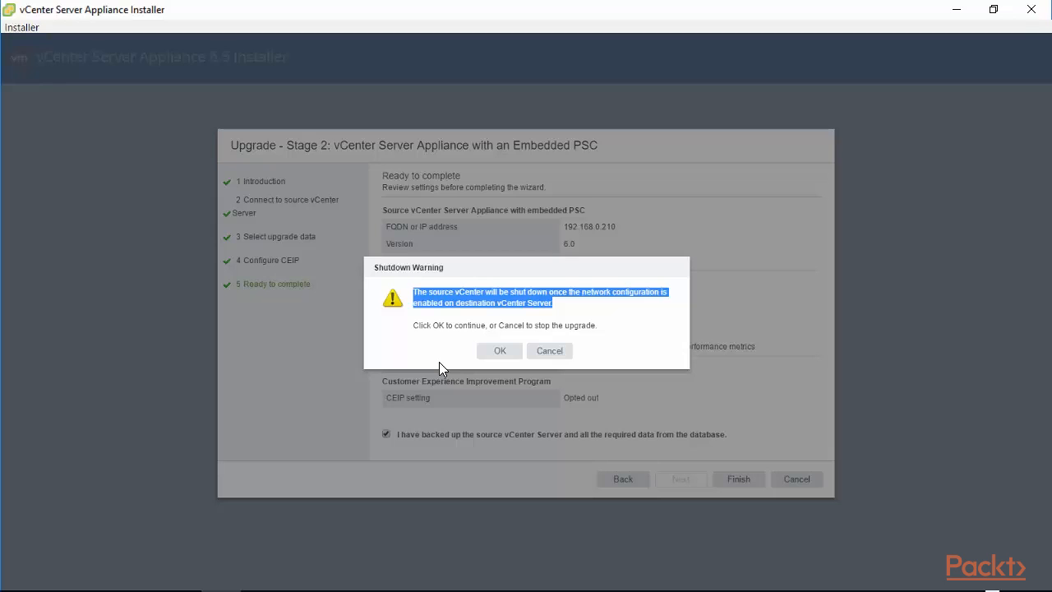
{"action": "left_click", "coordinate": [500, 350]}
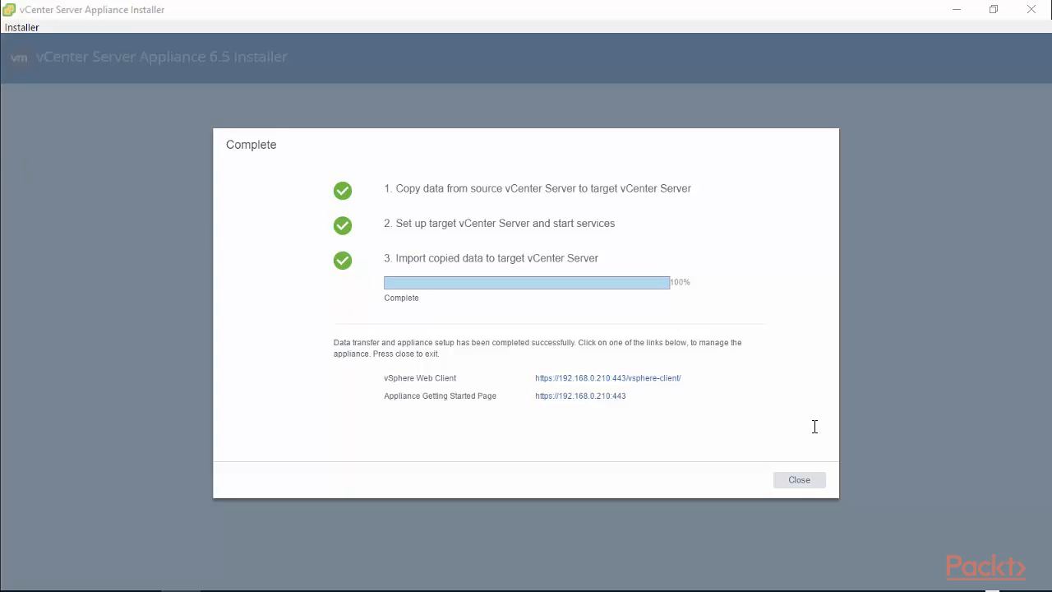
- Review the successful completion message and the vSphere Web Client address on the Complete page
{"action": "left_click_drag", "start_coordinate": [334, 342], "coordinate": [575, 347]}
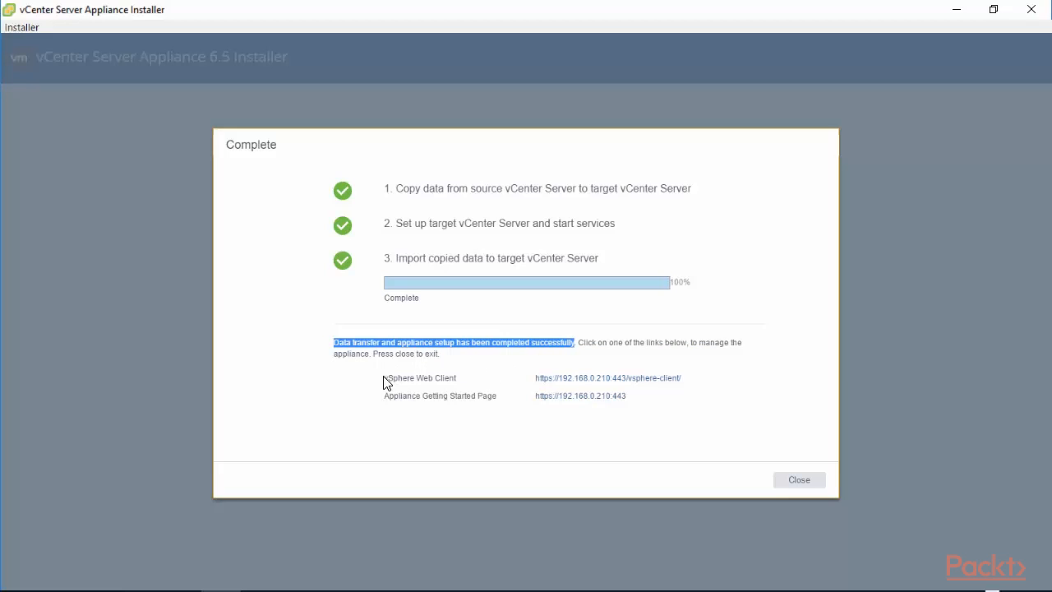
{"action": "left_click_drag", "start_coordinate": [384, 377], "coordinate": [690, 377]}
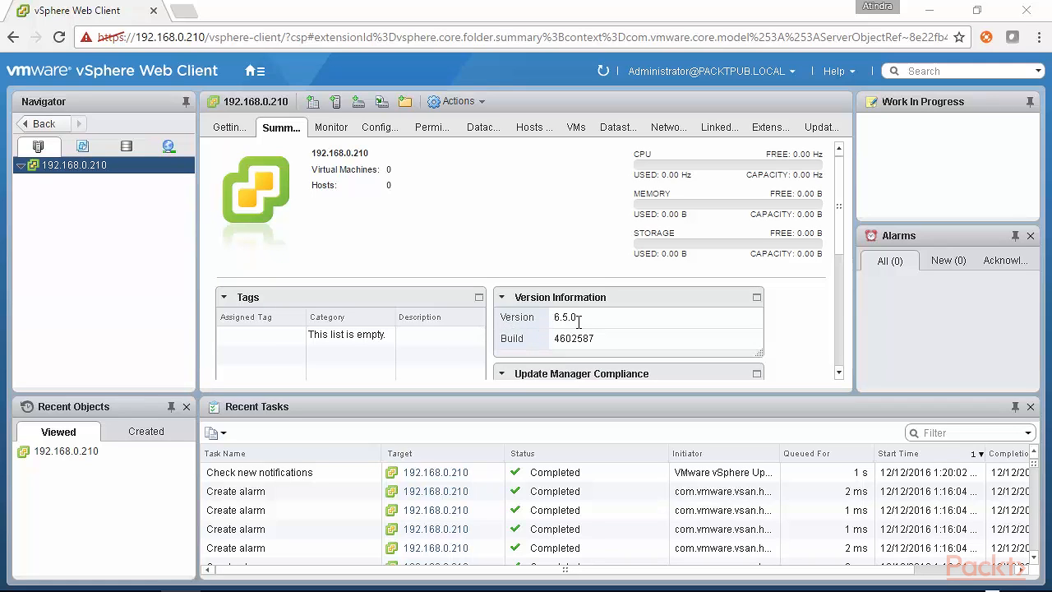
- Check that the Version Information for 192.168.0.210 reads 6.5.0, build 4602587
{"action": "left_click_drag", "start_coordinate": [580, 322], "coordinate": [553, 320]}
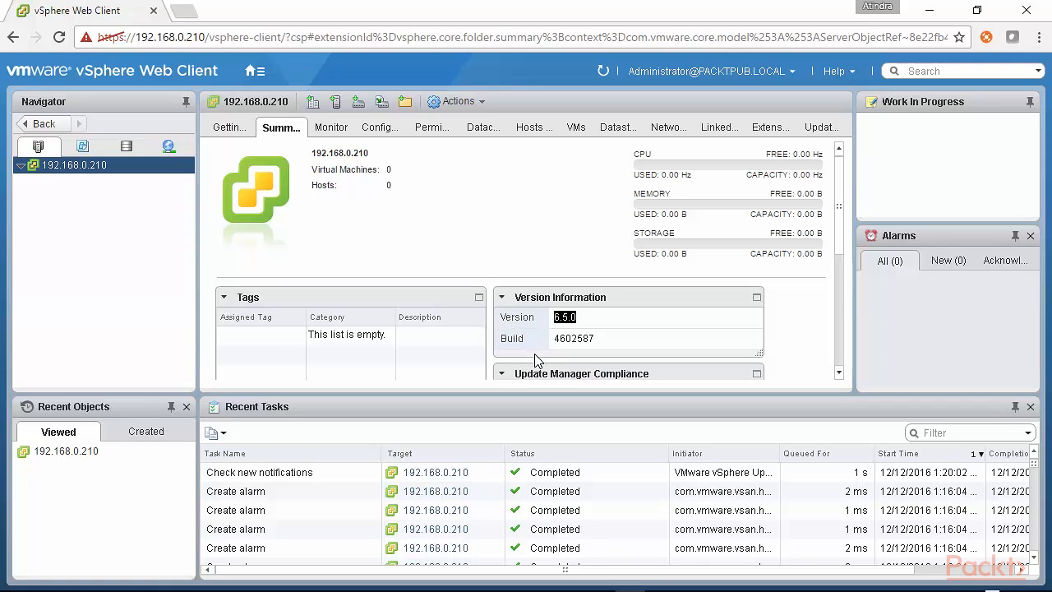